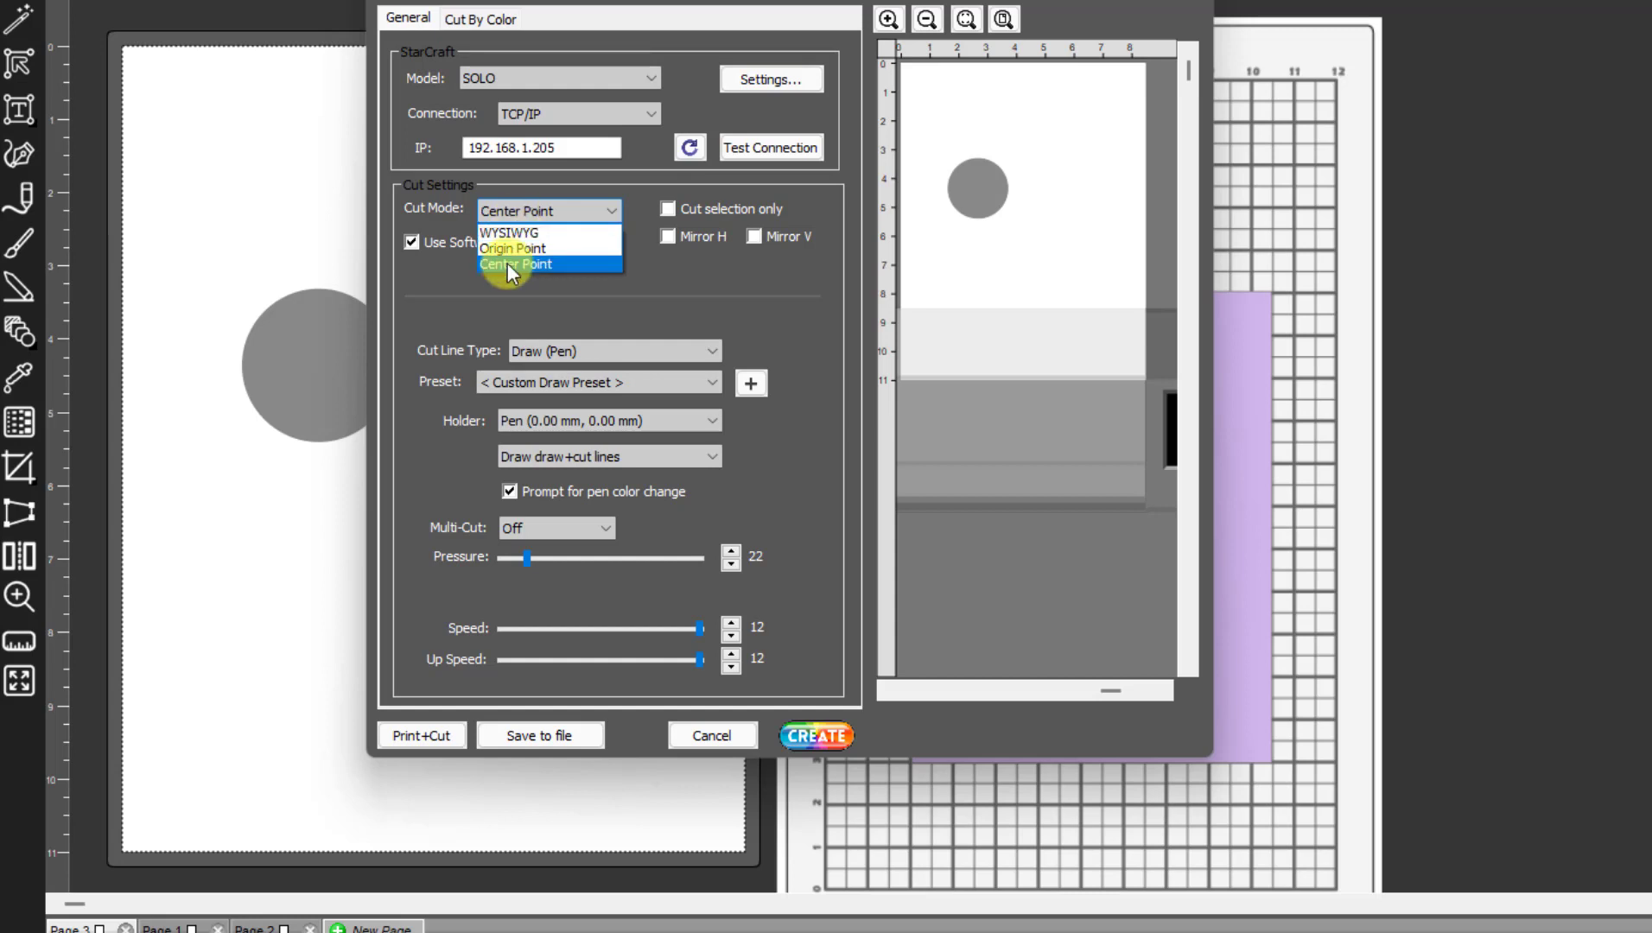
Set the cut mode to Center Point and close the cutter settings without starting the cut
{"action": "left_click", "coordinate": [512, 264]}
{"action": "left_click", "coordinate": [716, 740]}
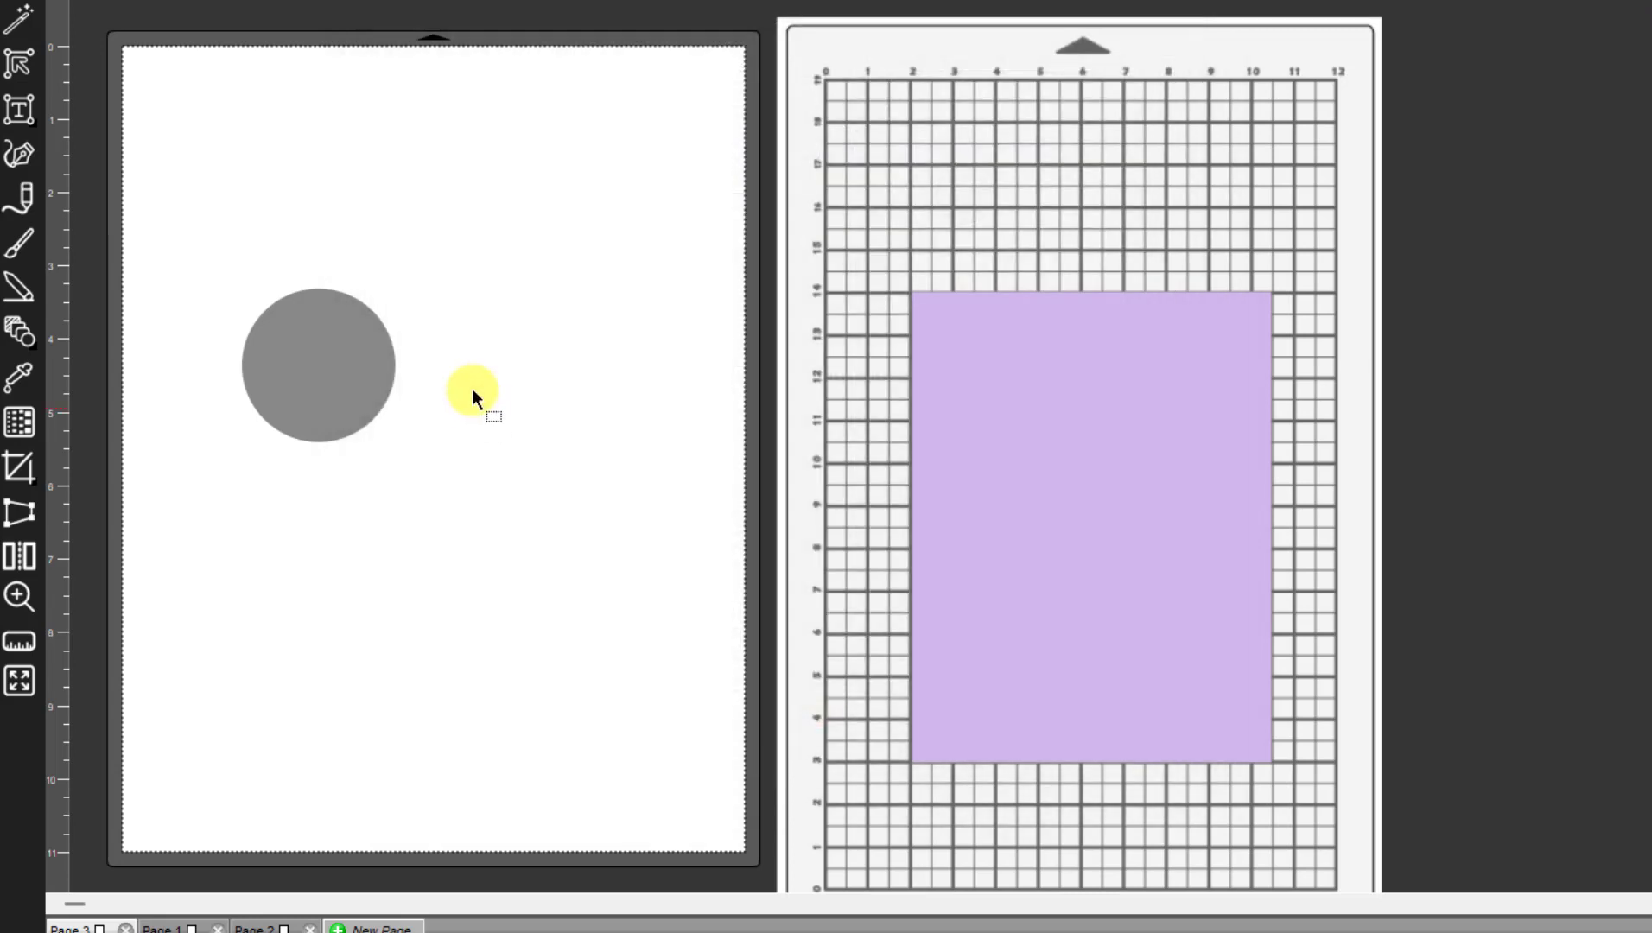
Move the gray circle near the page's upper-left corner and place the circle outline near the purple sheet's upper-left corner
{"action": "left_click", "coordinate": [343, 334]}
{"action": "left_click", "coordinate": [1564, 126]}
{"action": "left_click", "coordinate": [322, 382]}
{"action": "left_click_drag", "start_coordinate": [324, 380], "coordinate": [249, 183]}
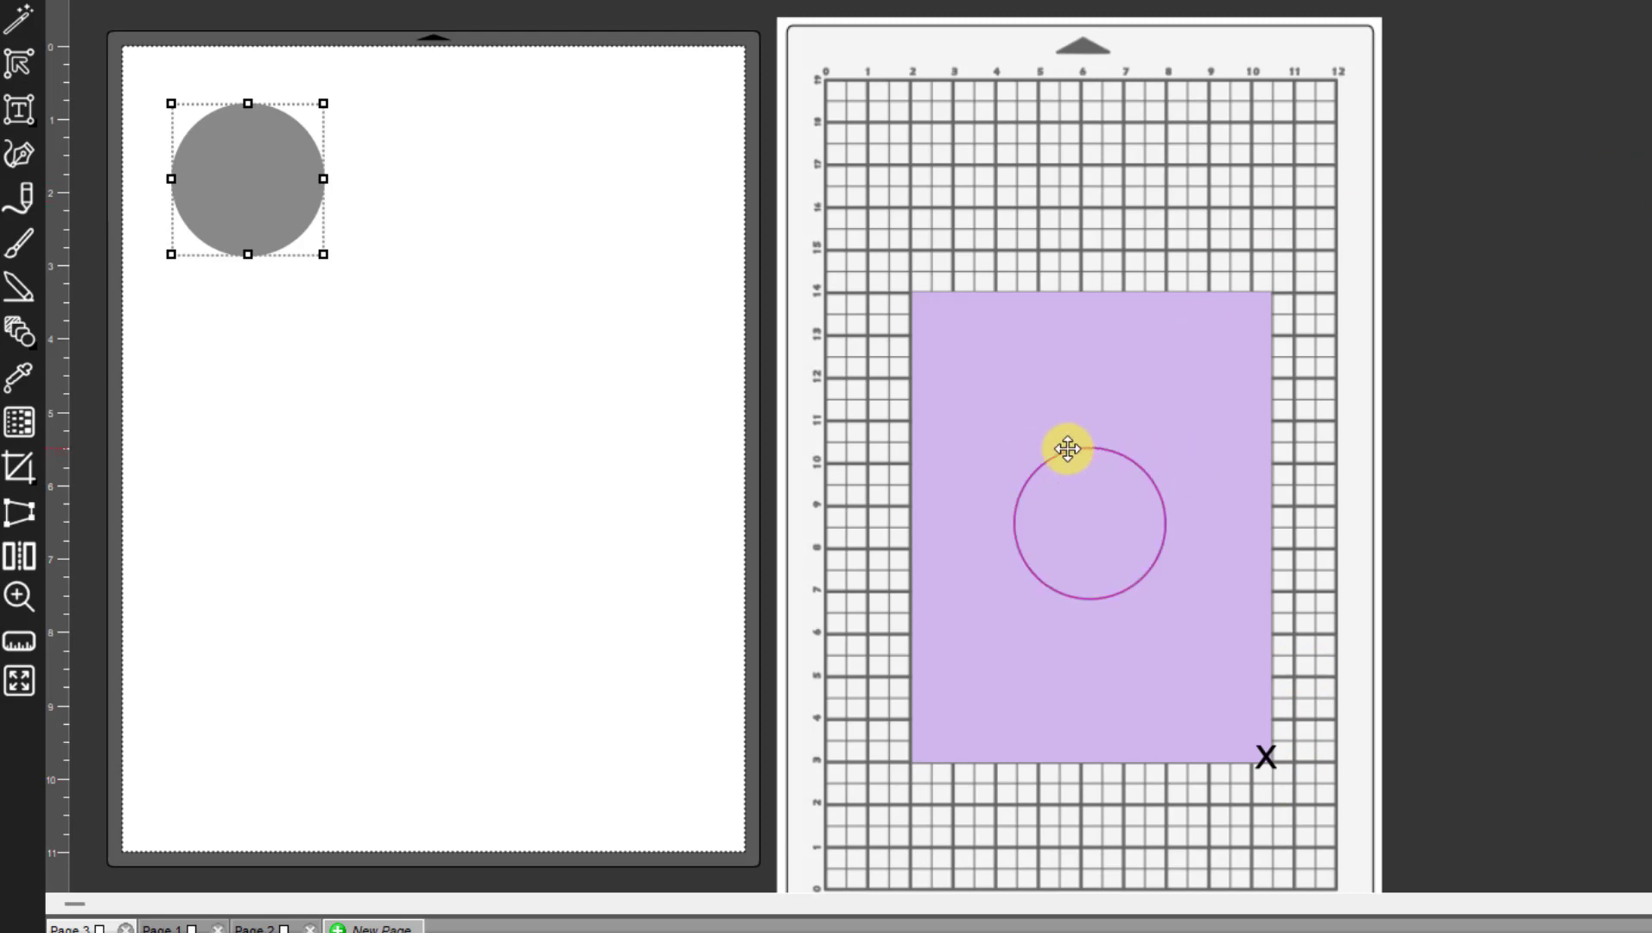
{"action": "left_click", "coordinate": [1071, 448]}
{"action": "left_click_drag", "start_coordinate": [1071, 448], "coordinate": [1001, 314]}
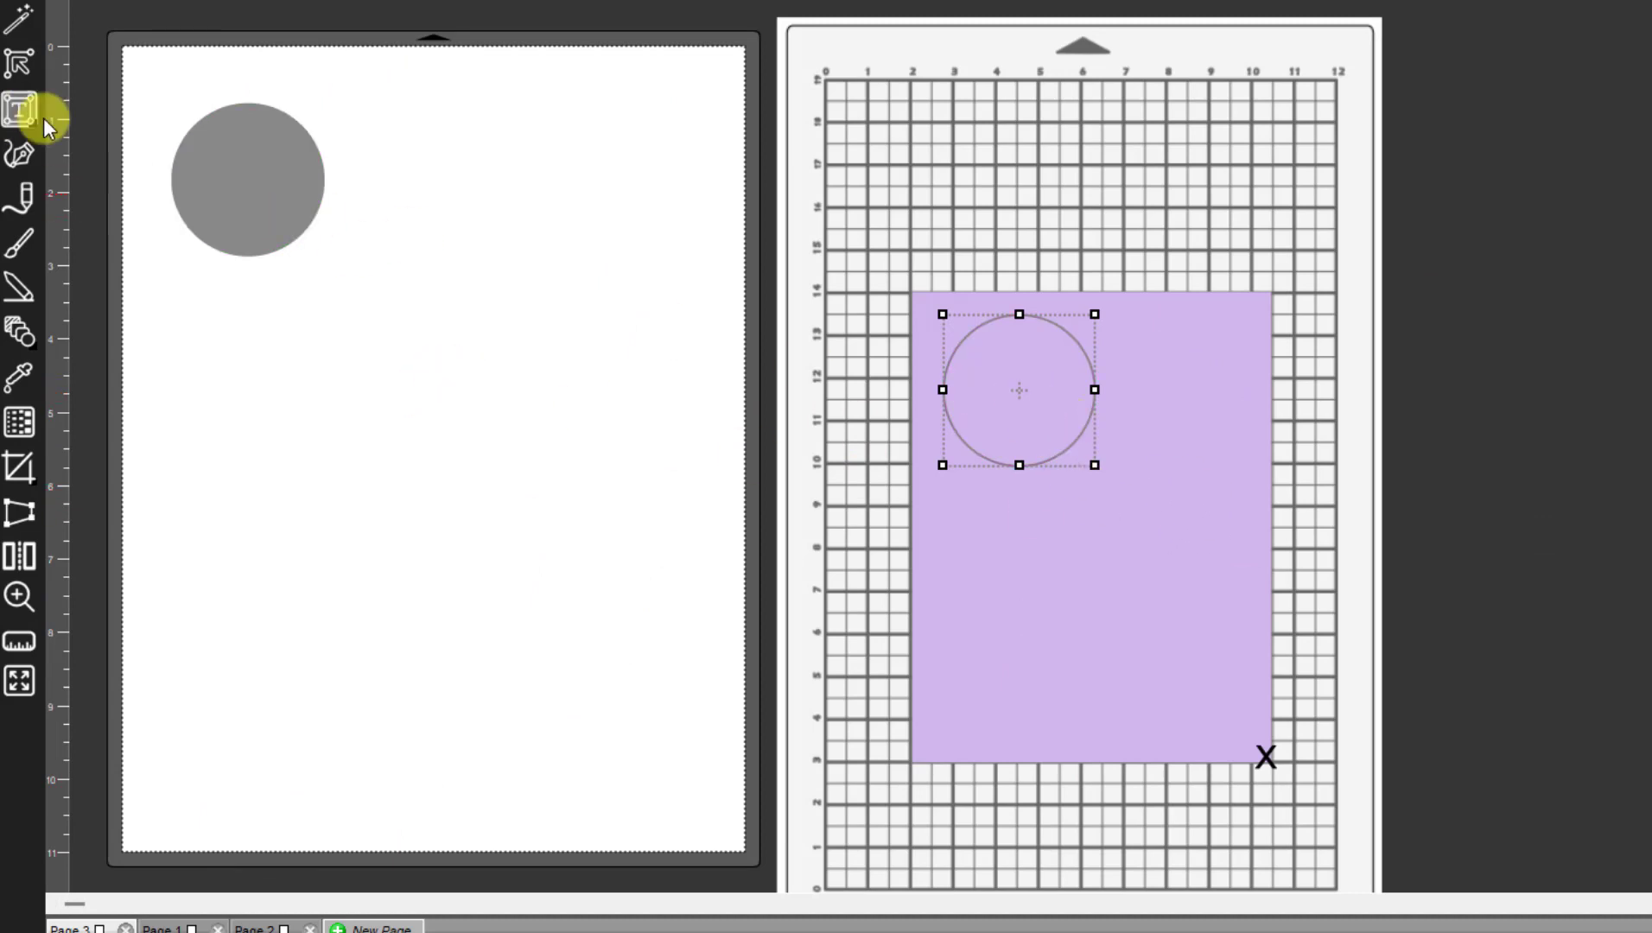
Move the gray circle to the page's lower-right area and the circle outline to the matching area of the purple sheet
{"action": "left_click_drag", "start_coordinate": [277, 203], "coordinate": [624, 652]}
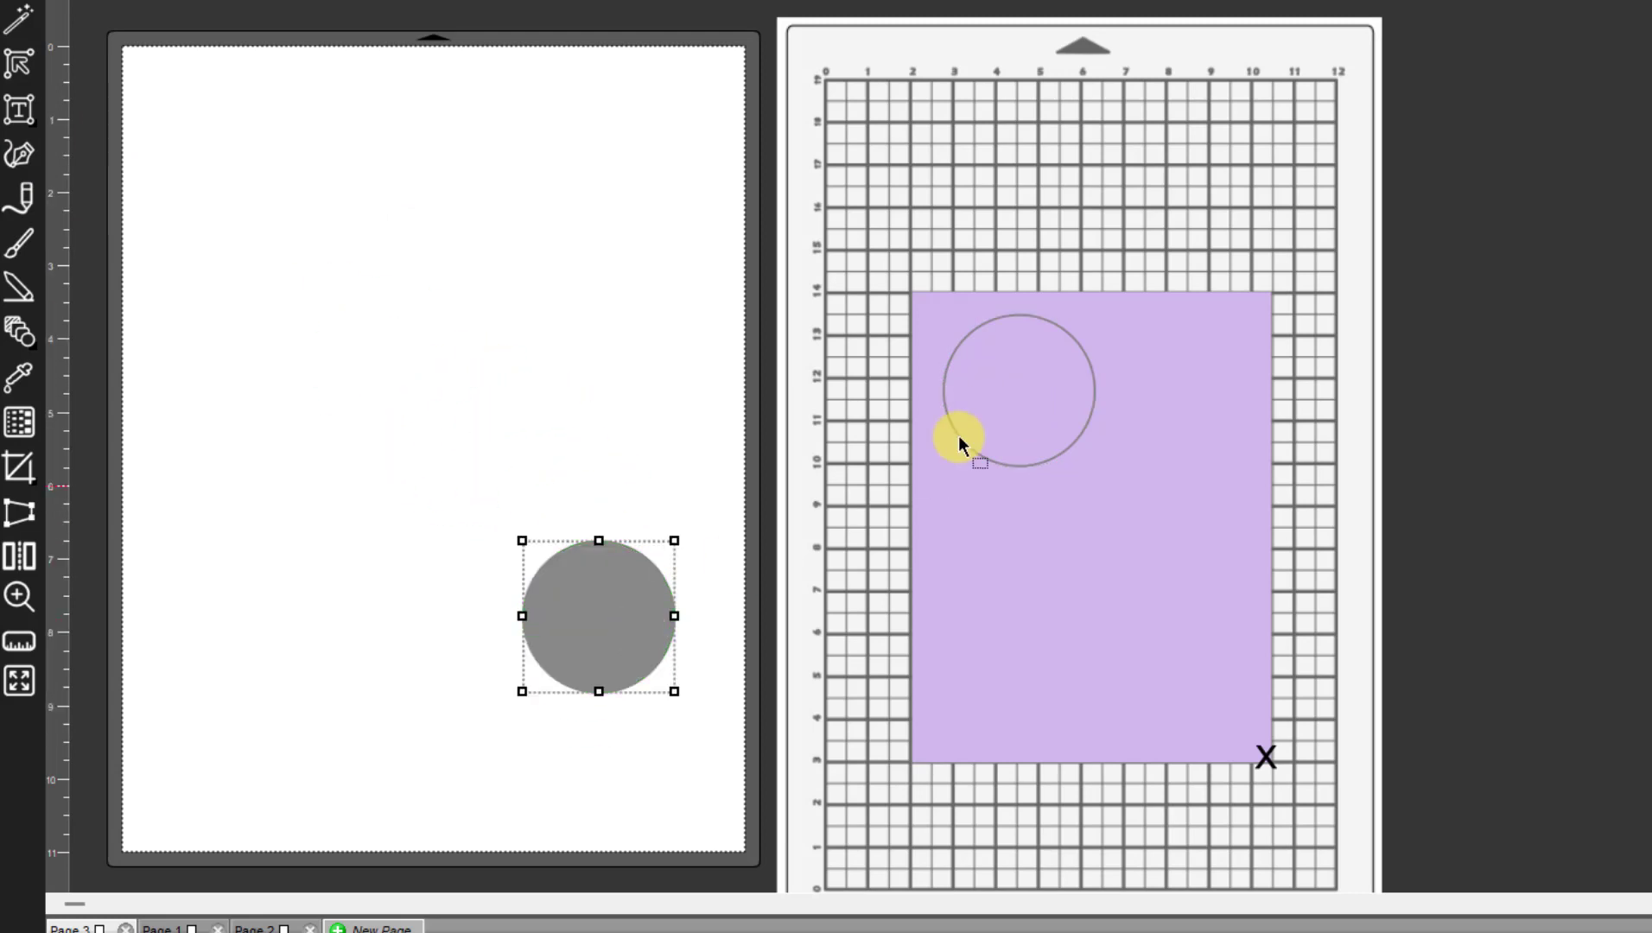
{"action": "left_click", "coordinate": [1066, 527]}
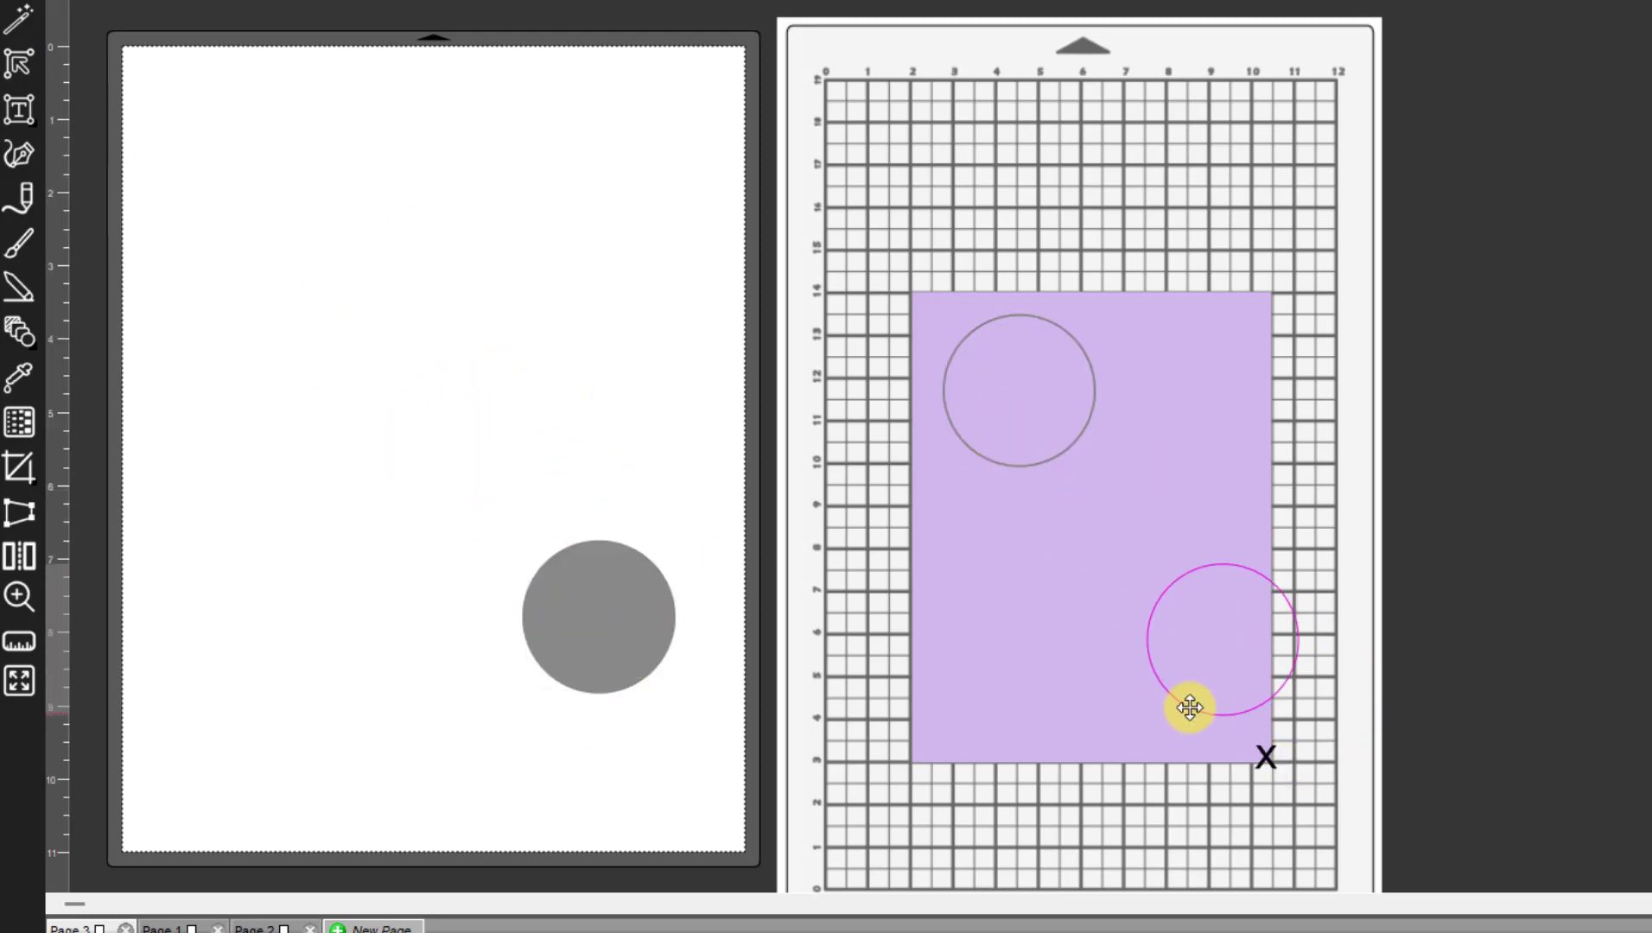
{"action": "left_click_drag", "start_coordinate": [1151, 706], "coordinate": [1143, 704]}
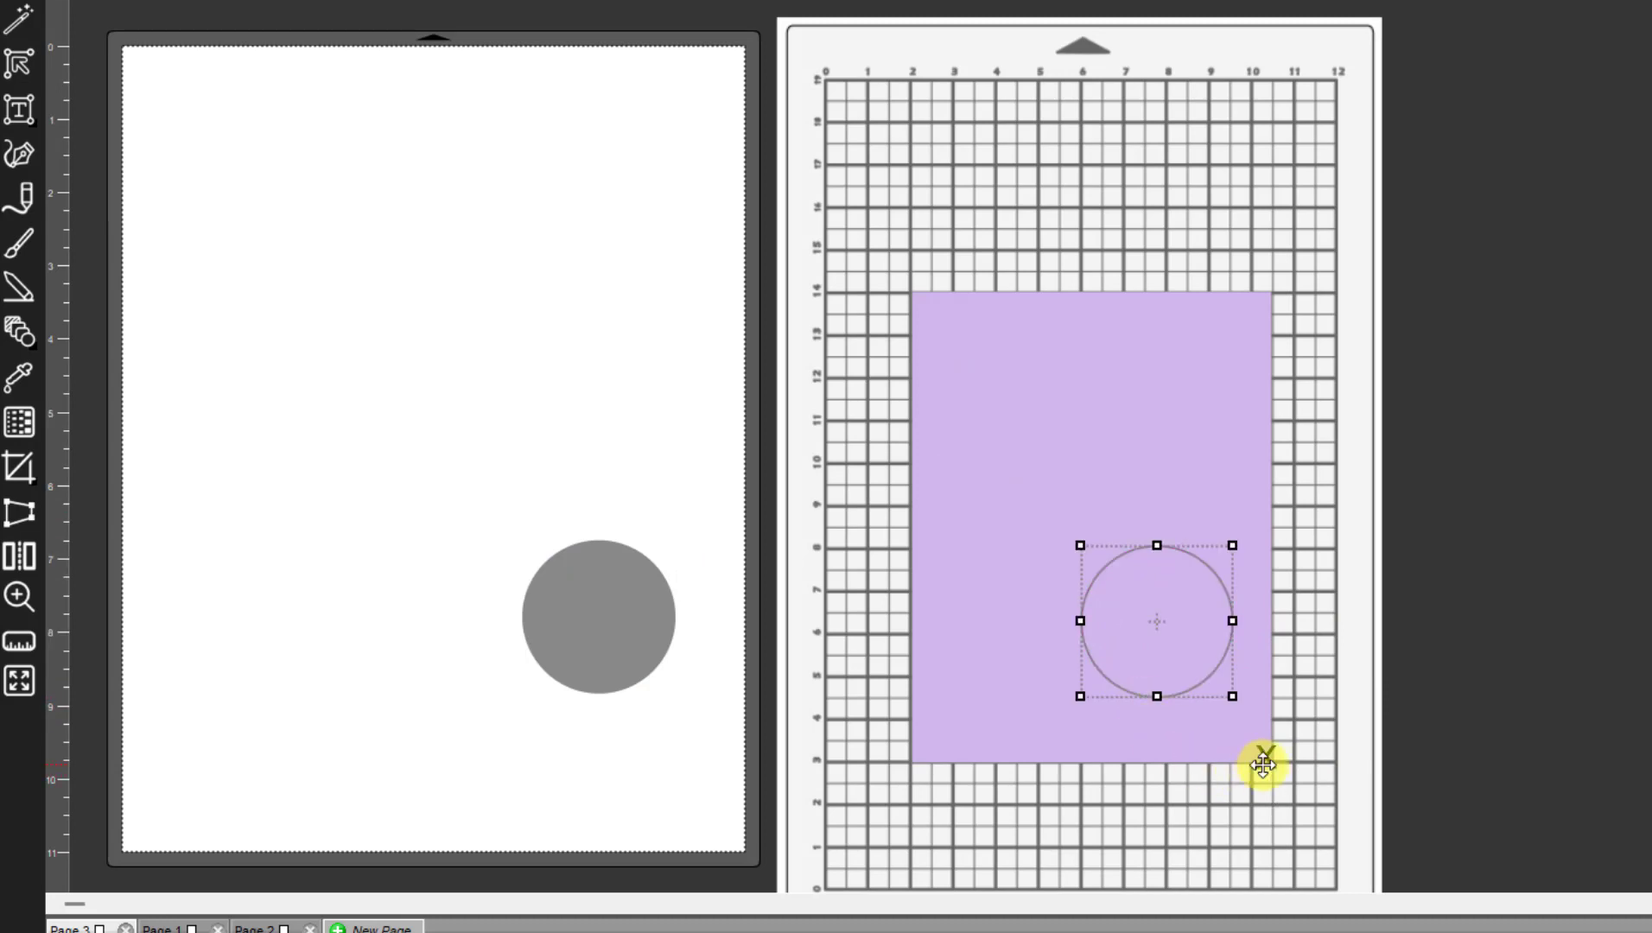
Place the circle outline in the purple sheet's lower-right corner and move the gray circle to the page's upper-right area
{"action": "left_click", "coordinate": [1263, 765]}
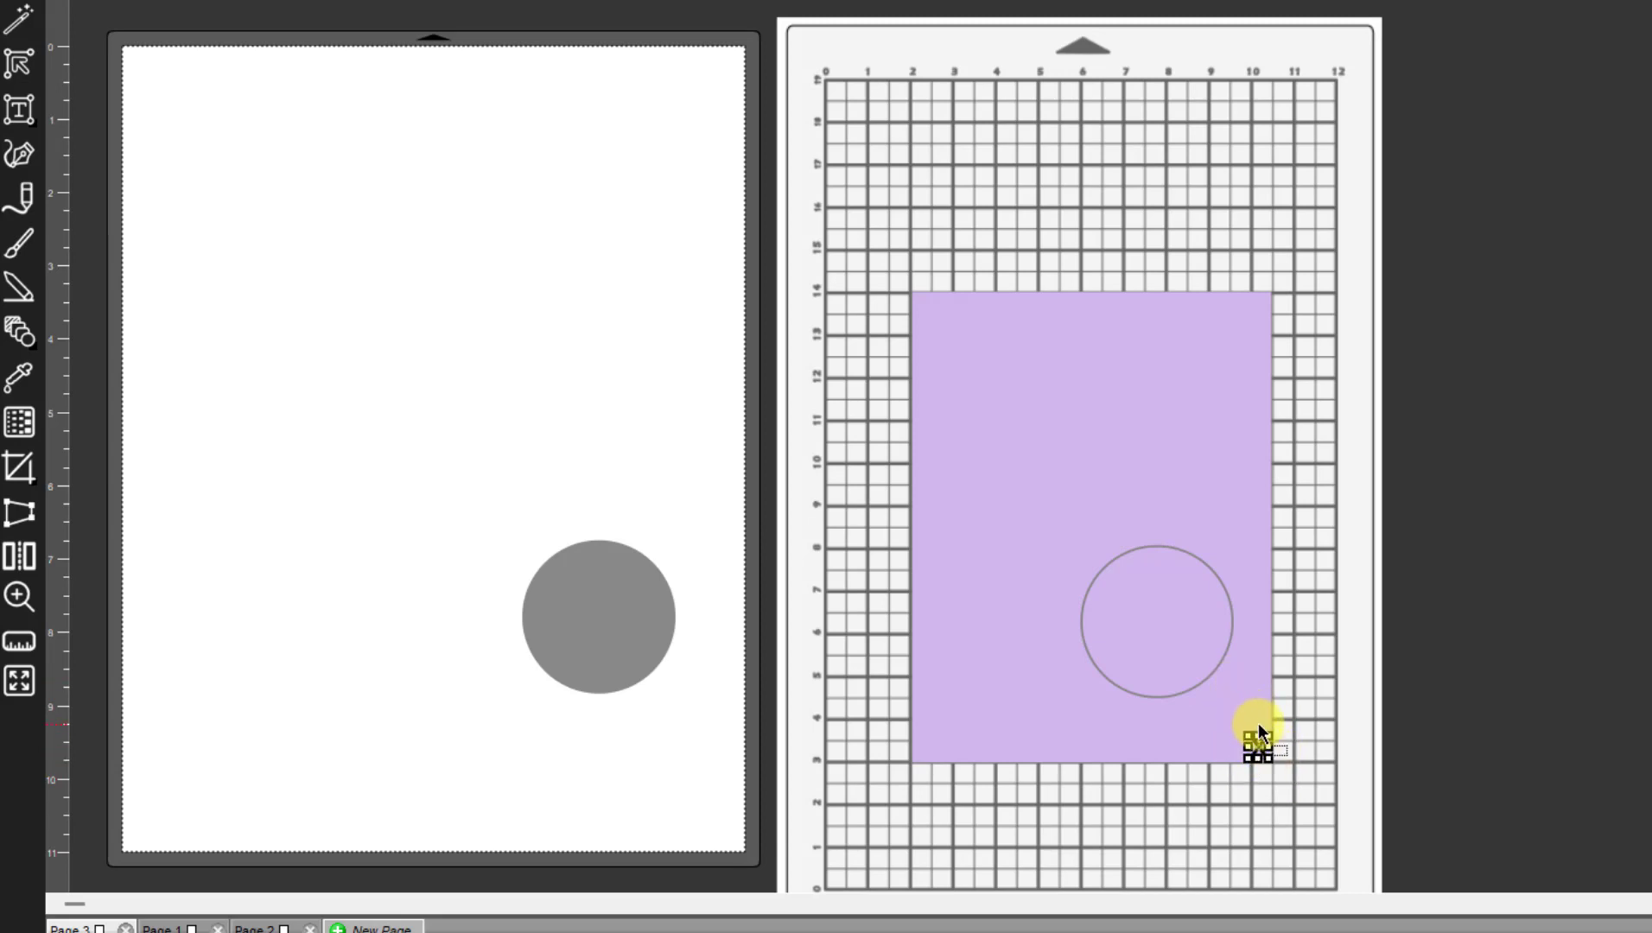
{"action": "left_click", "coordinate": [1222, 658]}
{"action": "left_click_drag", "start_coordinate": [579, 635], "coordinate": [283, 282]}
{"action": "left_click_drag", "start_coordinate": [518, 293], "coordinate": [543, 321]}
{"action": "left_click", "coordinate": [1141, 547]}
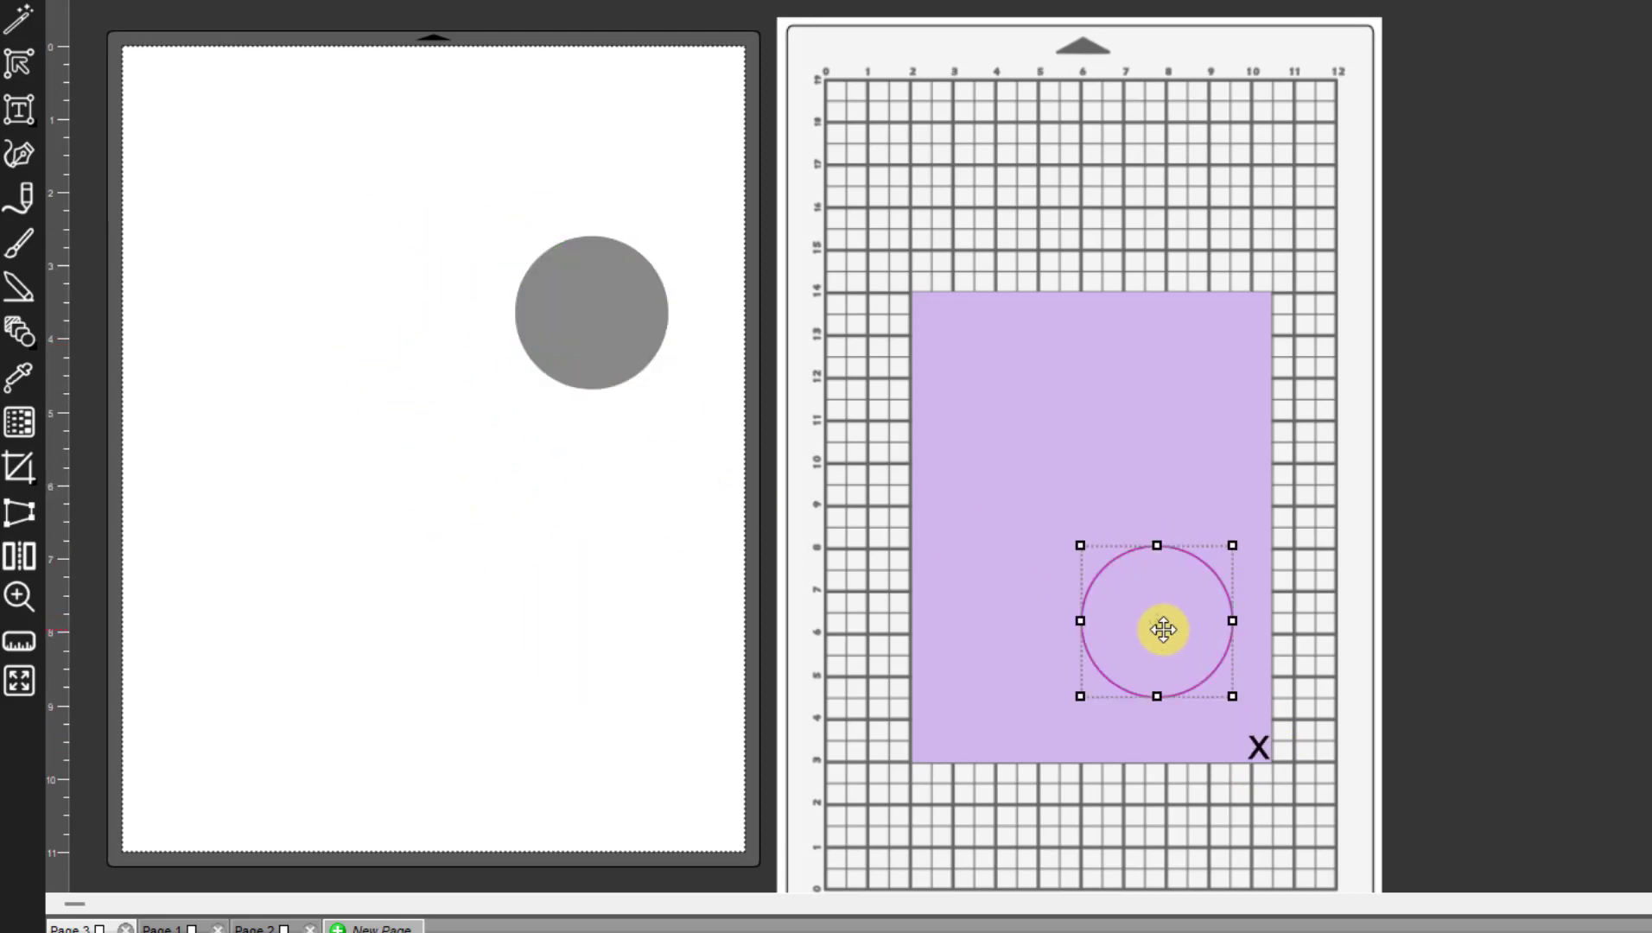
{"action": "left_click_drag", "start_coordinate": [1159, 621], "coordinate": [1195, 685]}
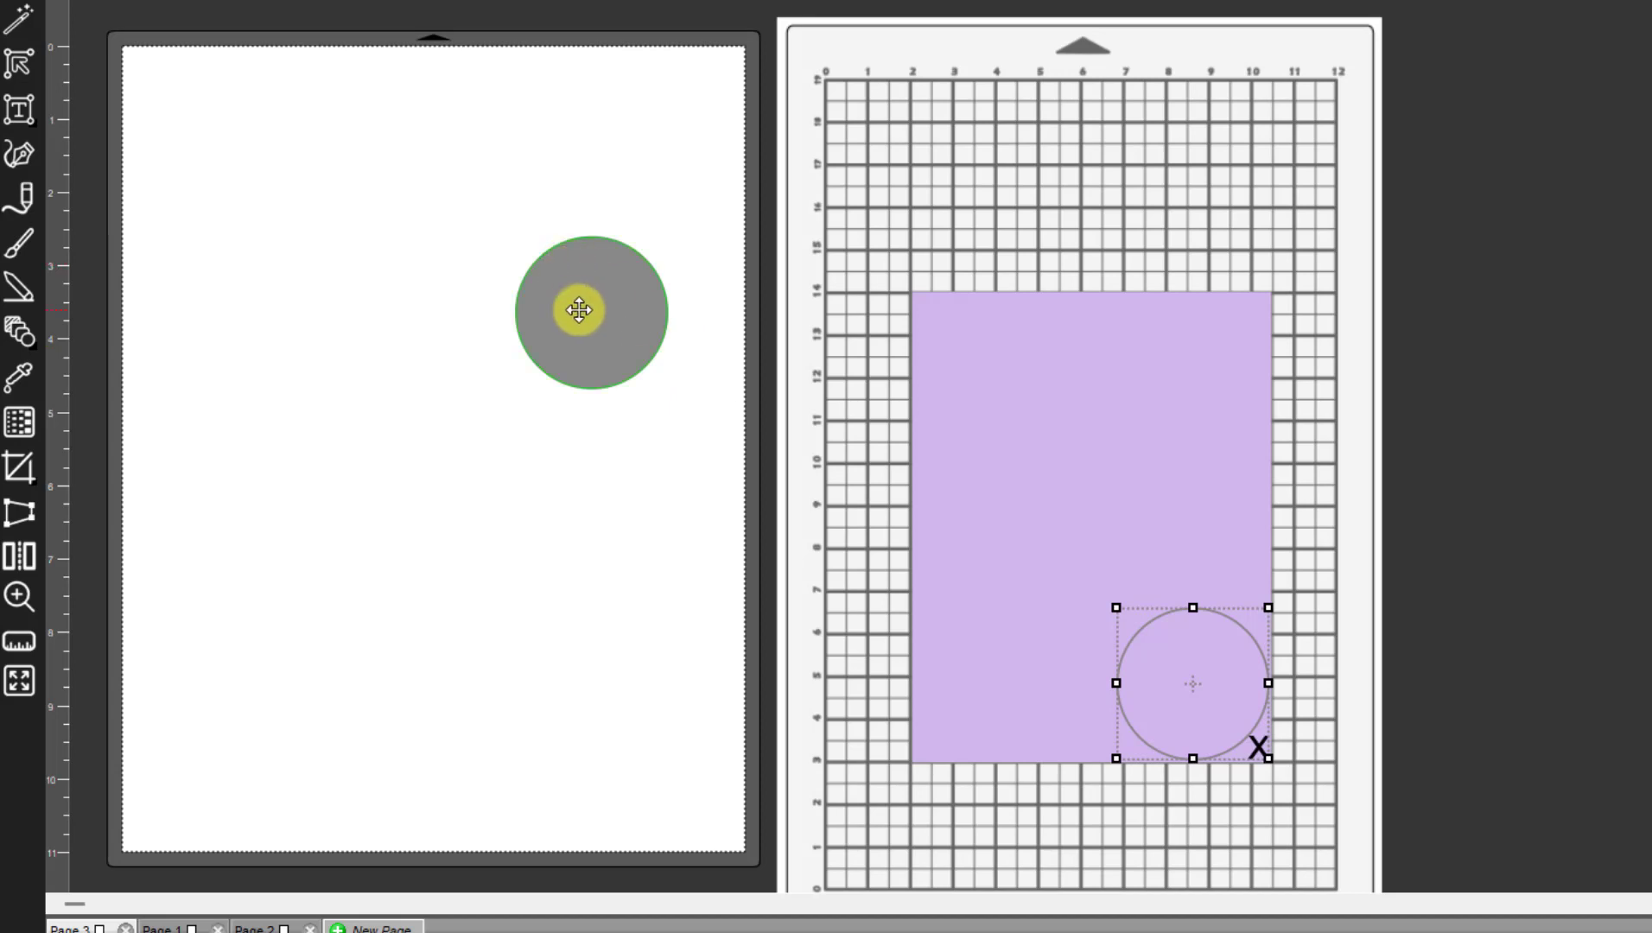
{"action": "left_click_drag", "start_coordinate": [588, 307], "coordinate": [569, 345]}
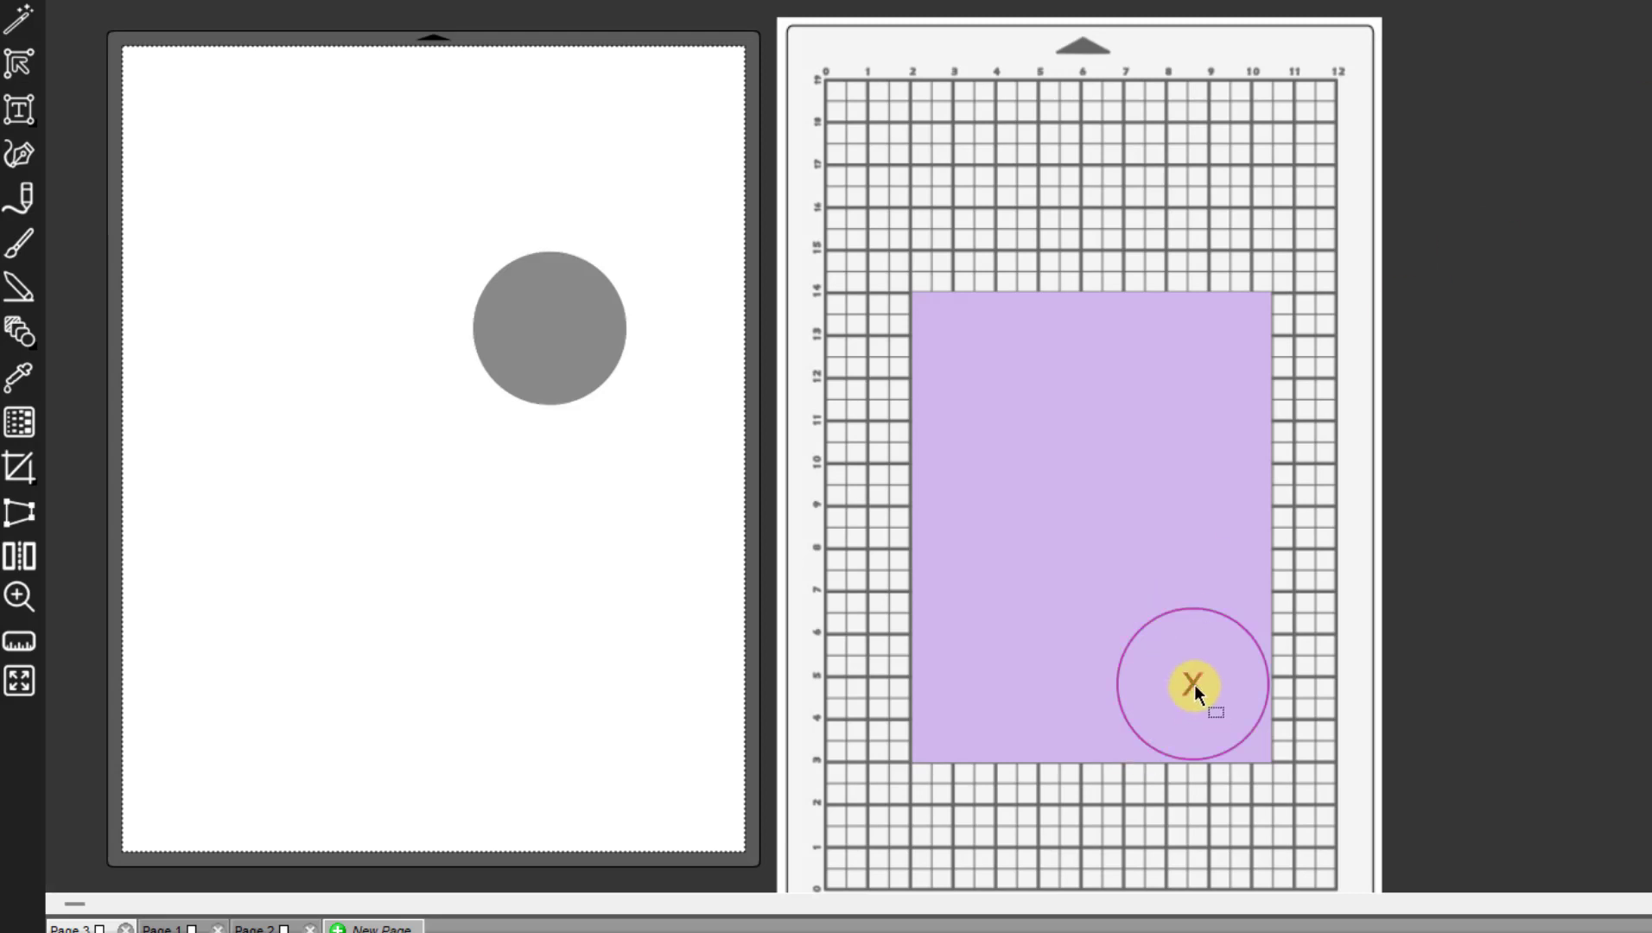
Try placing the circle outline and its X marker centered on the purple sheet's lower-right corner, and move them back inside
{"action": "left_click", "coordinate": [1194, 683]}
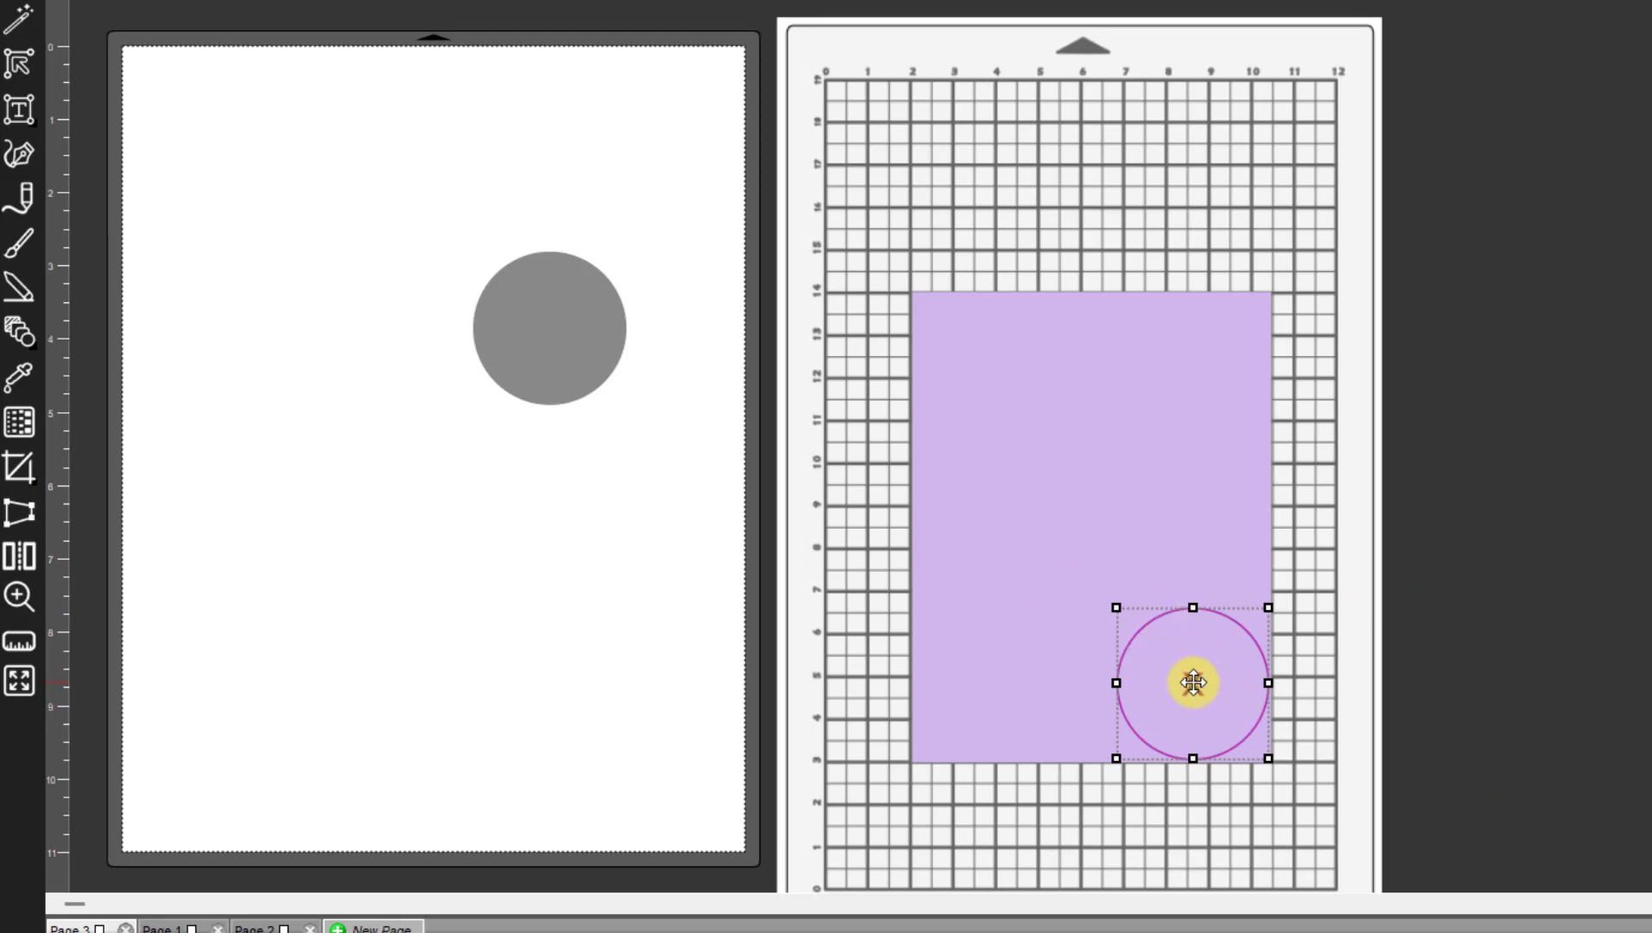
{"action": "left_click_drag", "start_coordinate": [1194, 683], "coordinate": [1270, 757]}
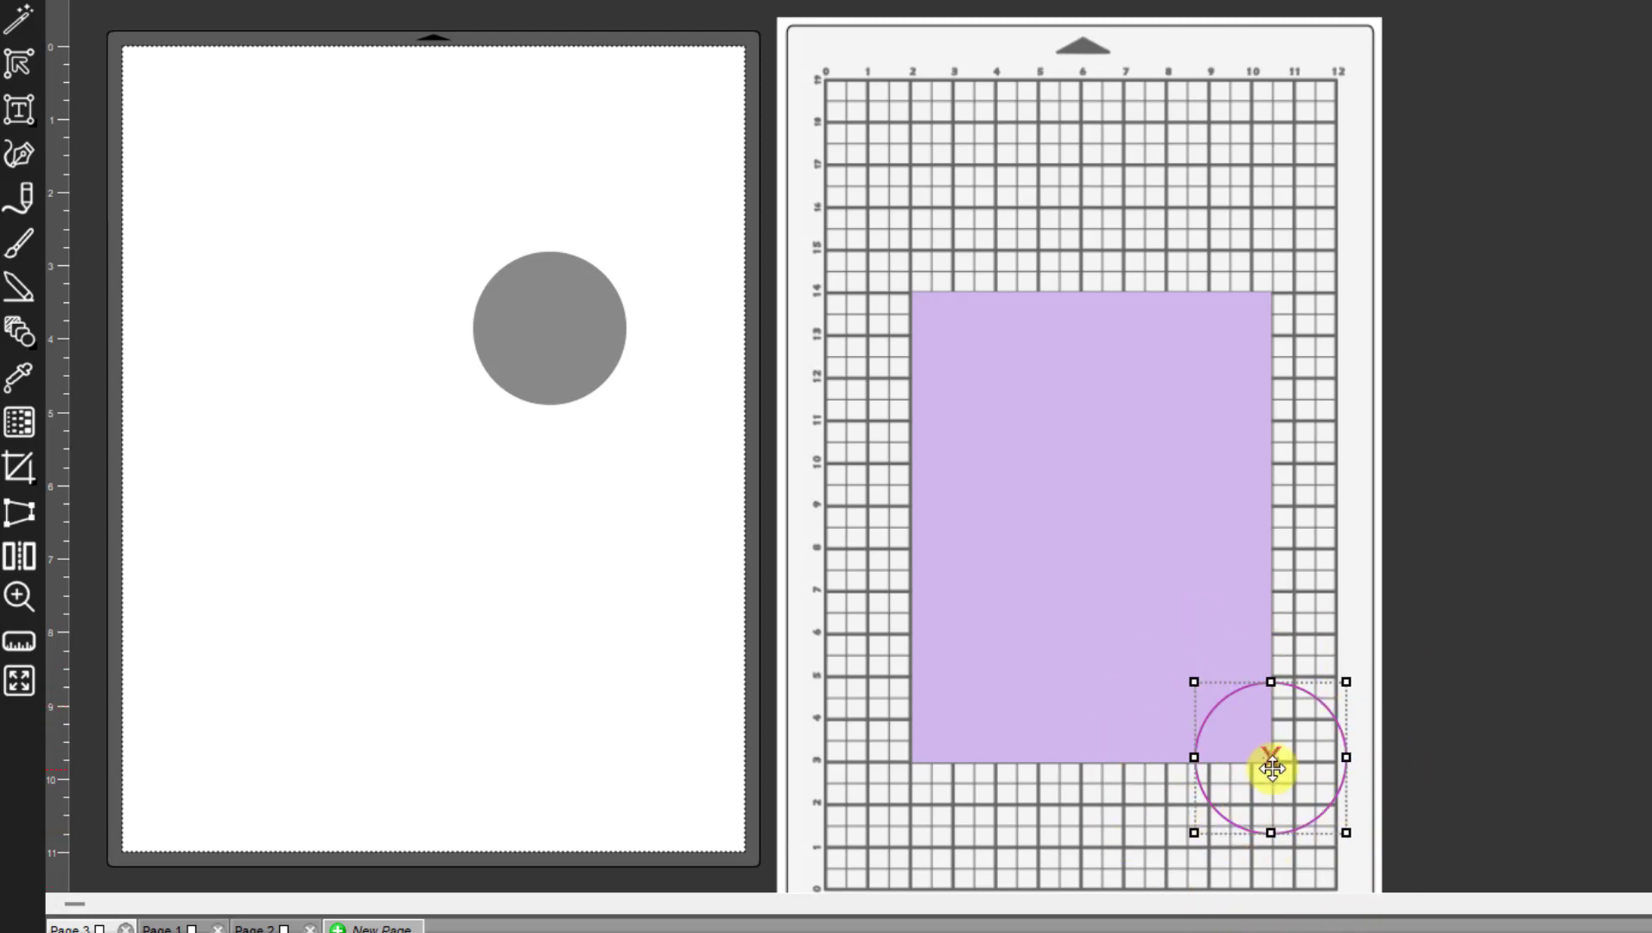
{"action": "left_click_drag", "start_coordinate": [1277, 761], "coordinate": [1196, 688]}
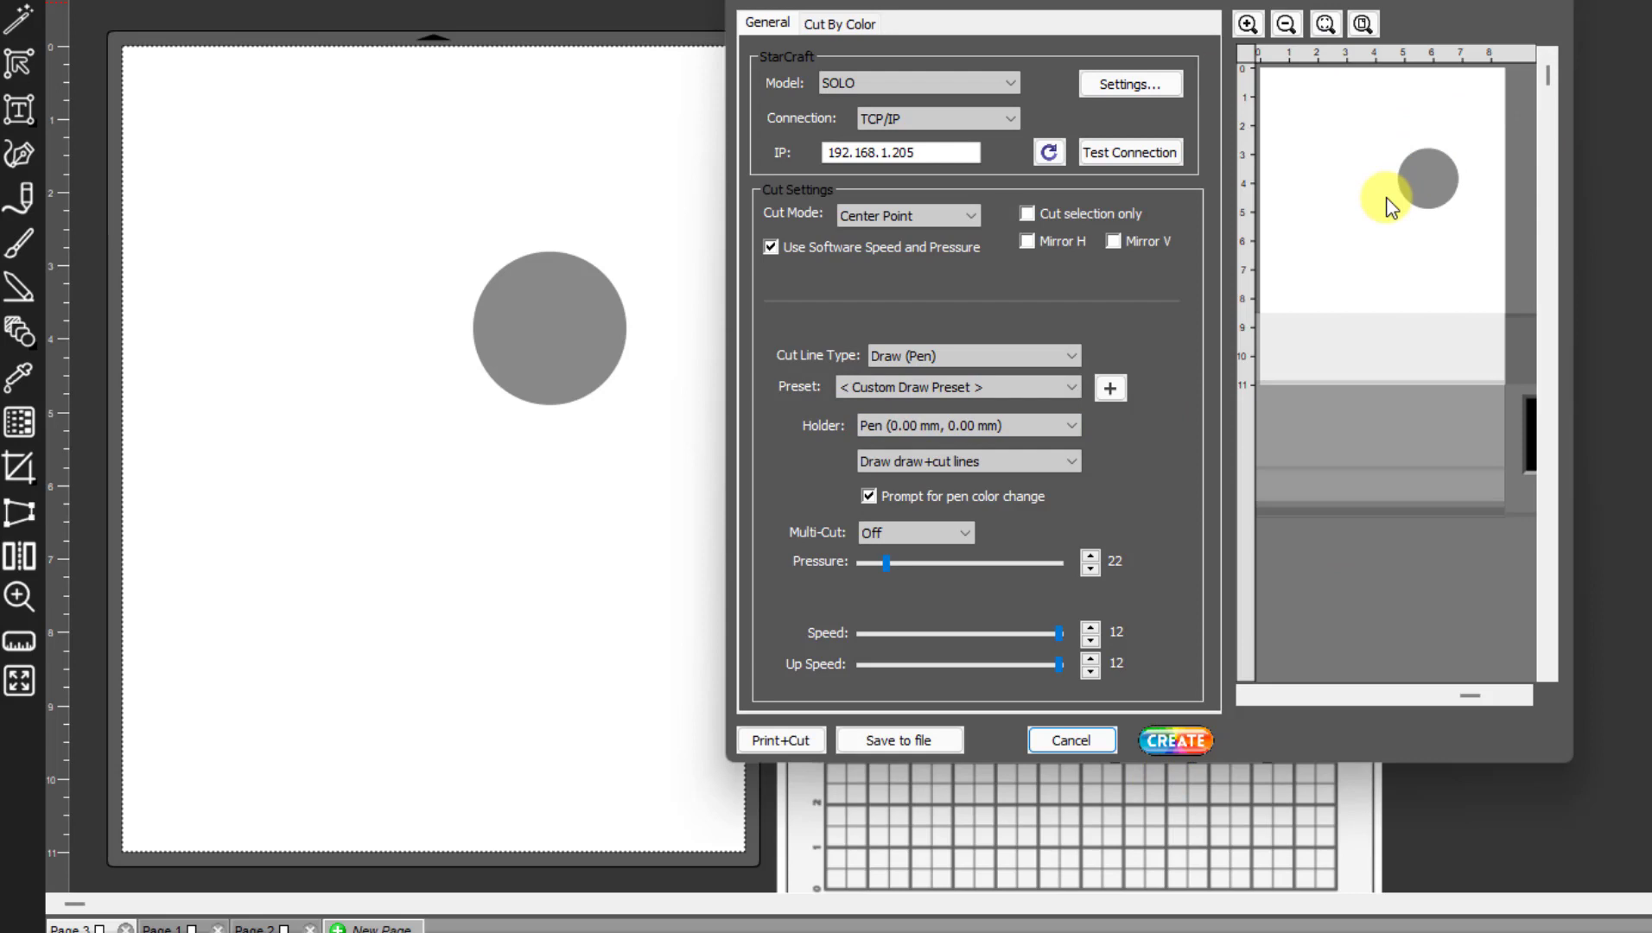
Examine the circle's placement in the cut preview, close the cutter settings and select the gray circle
{"action": "left_click", "coordinate": [1087, 745]}
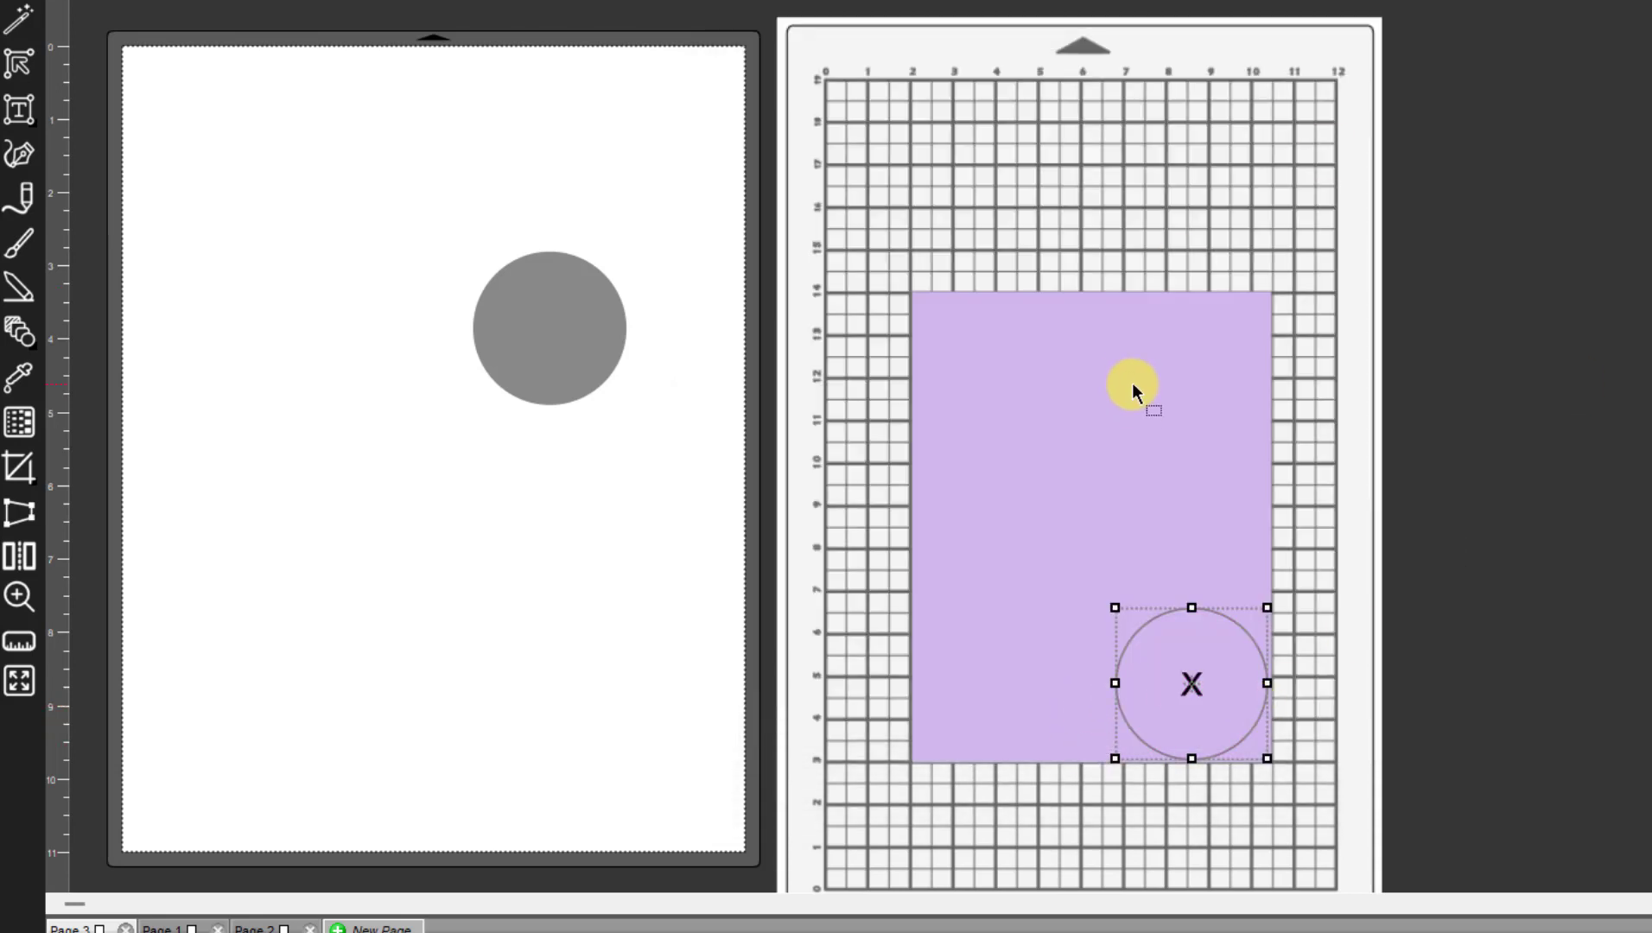
{"action": "left_click", "coordinate": [591, 327]}
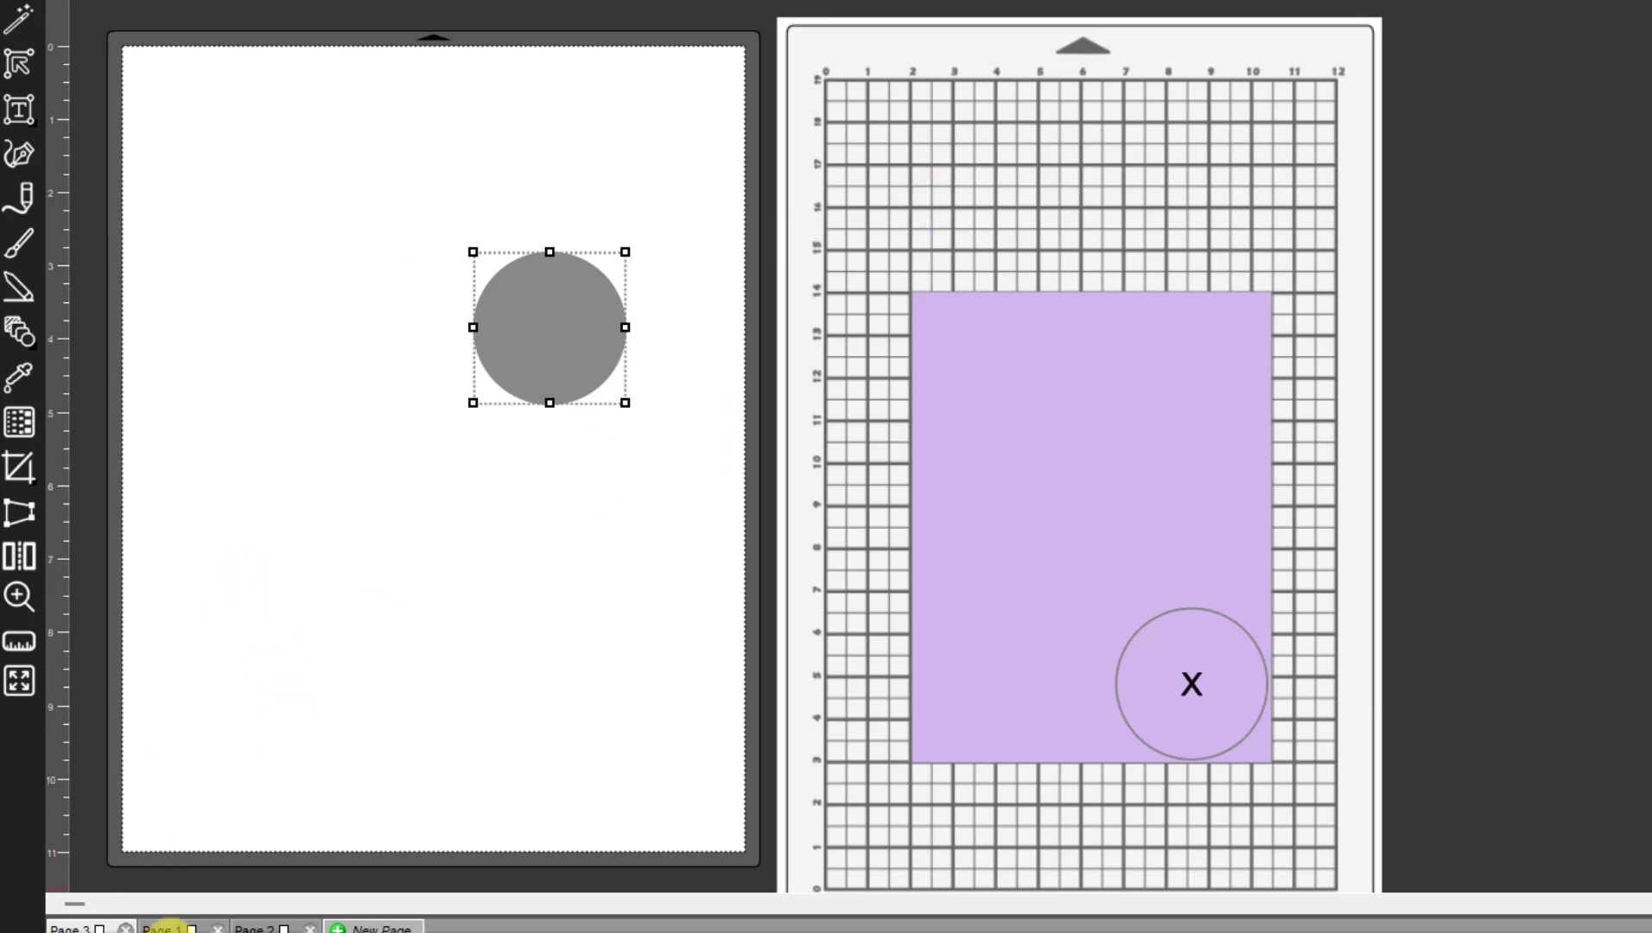
Open Page 1 and examine how the tag outline relates to the patterned tag and the striped paper on the mat
{"action": "left_click", "coordinate": [162, 919]}
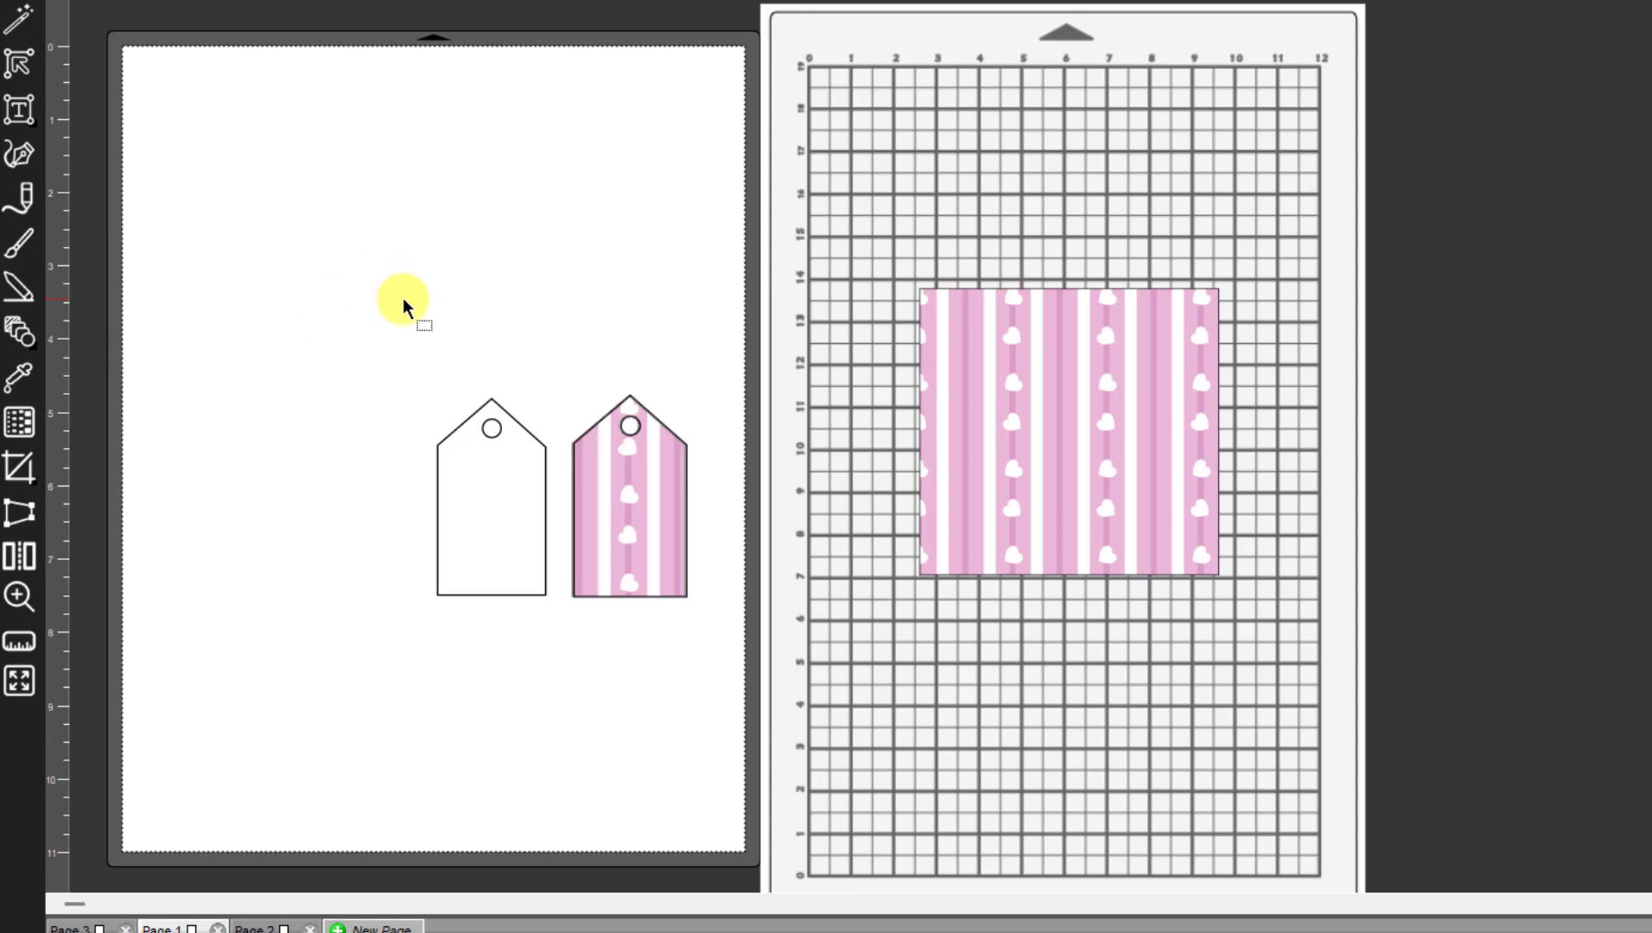
{"action": "left_click", "coordinate": [439, 476]}
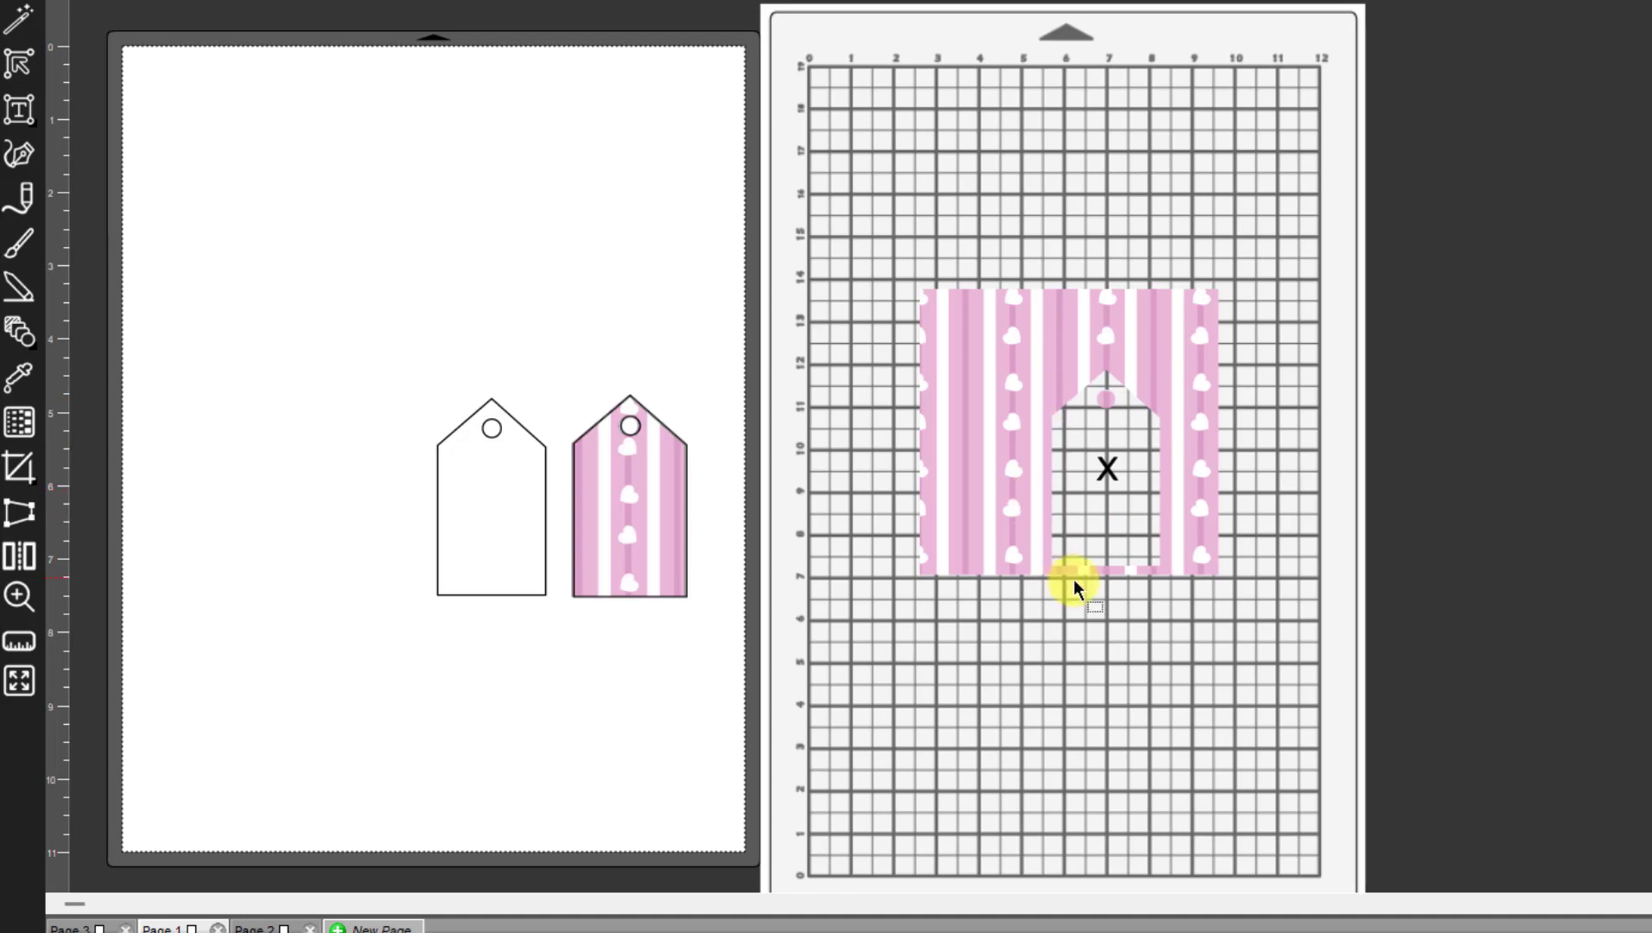
{"action": "left_click", "coordinate": [647, 534]}
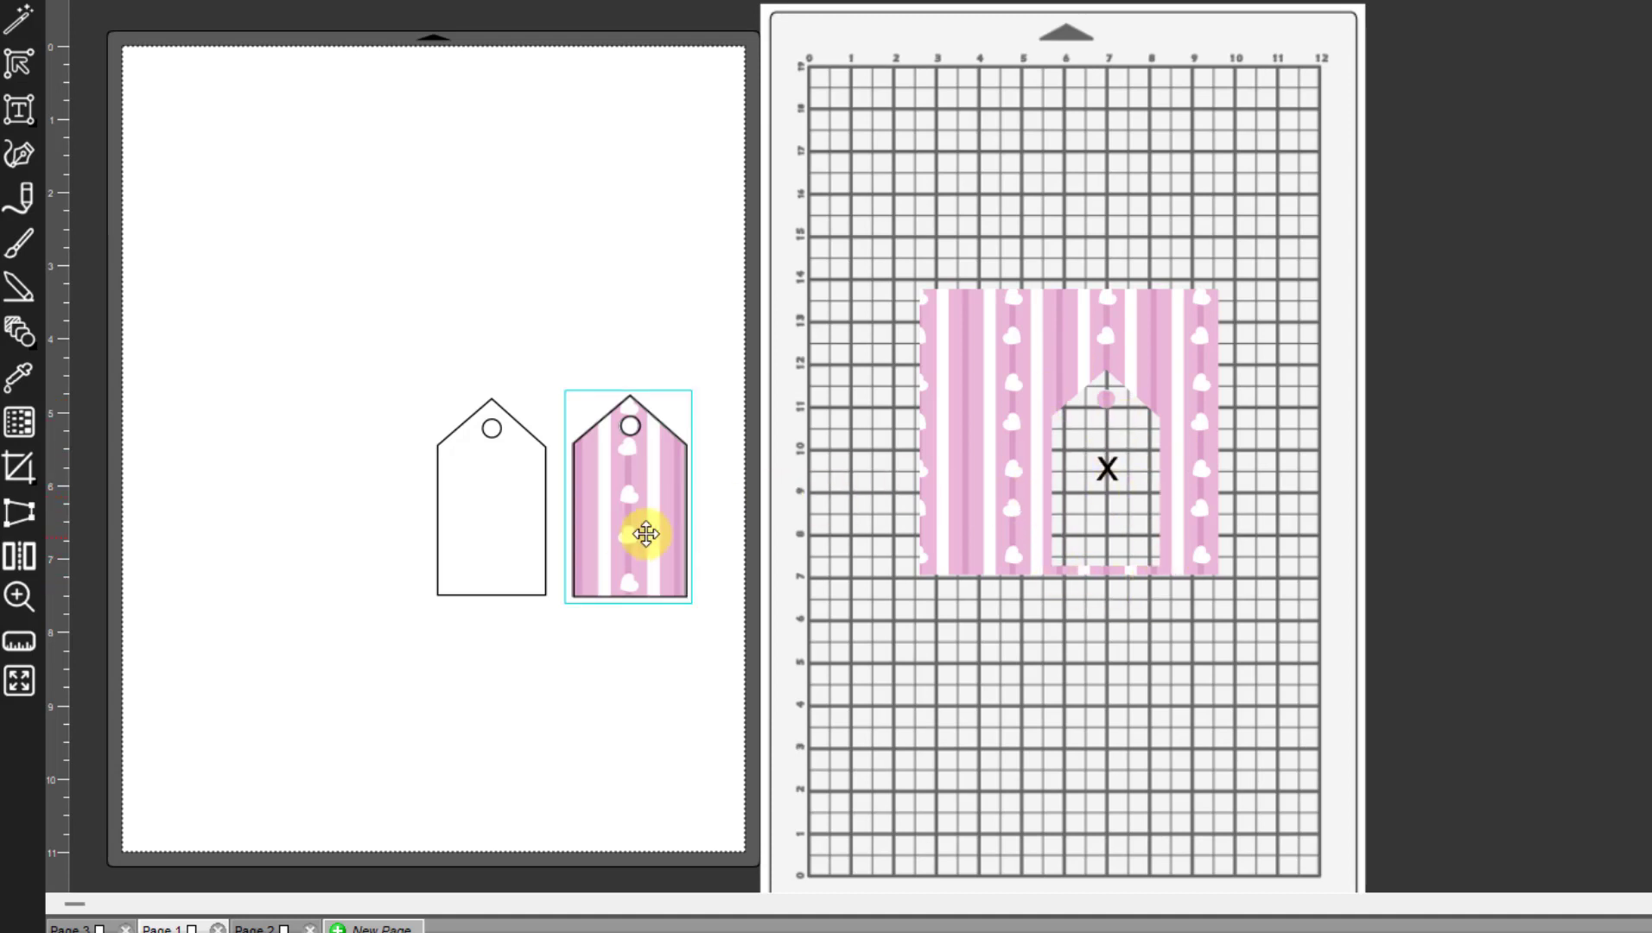
Open Page 2 and check the cut line type of the rectangle around the wedding text in the Style settings
{"action": "left_click", "coordinate": [252, 928]}
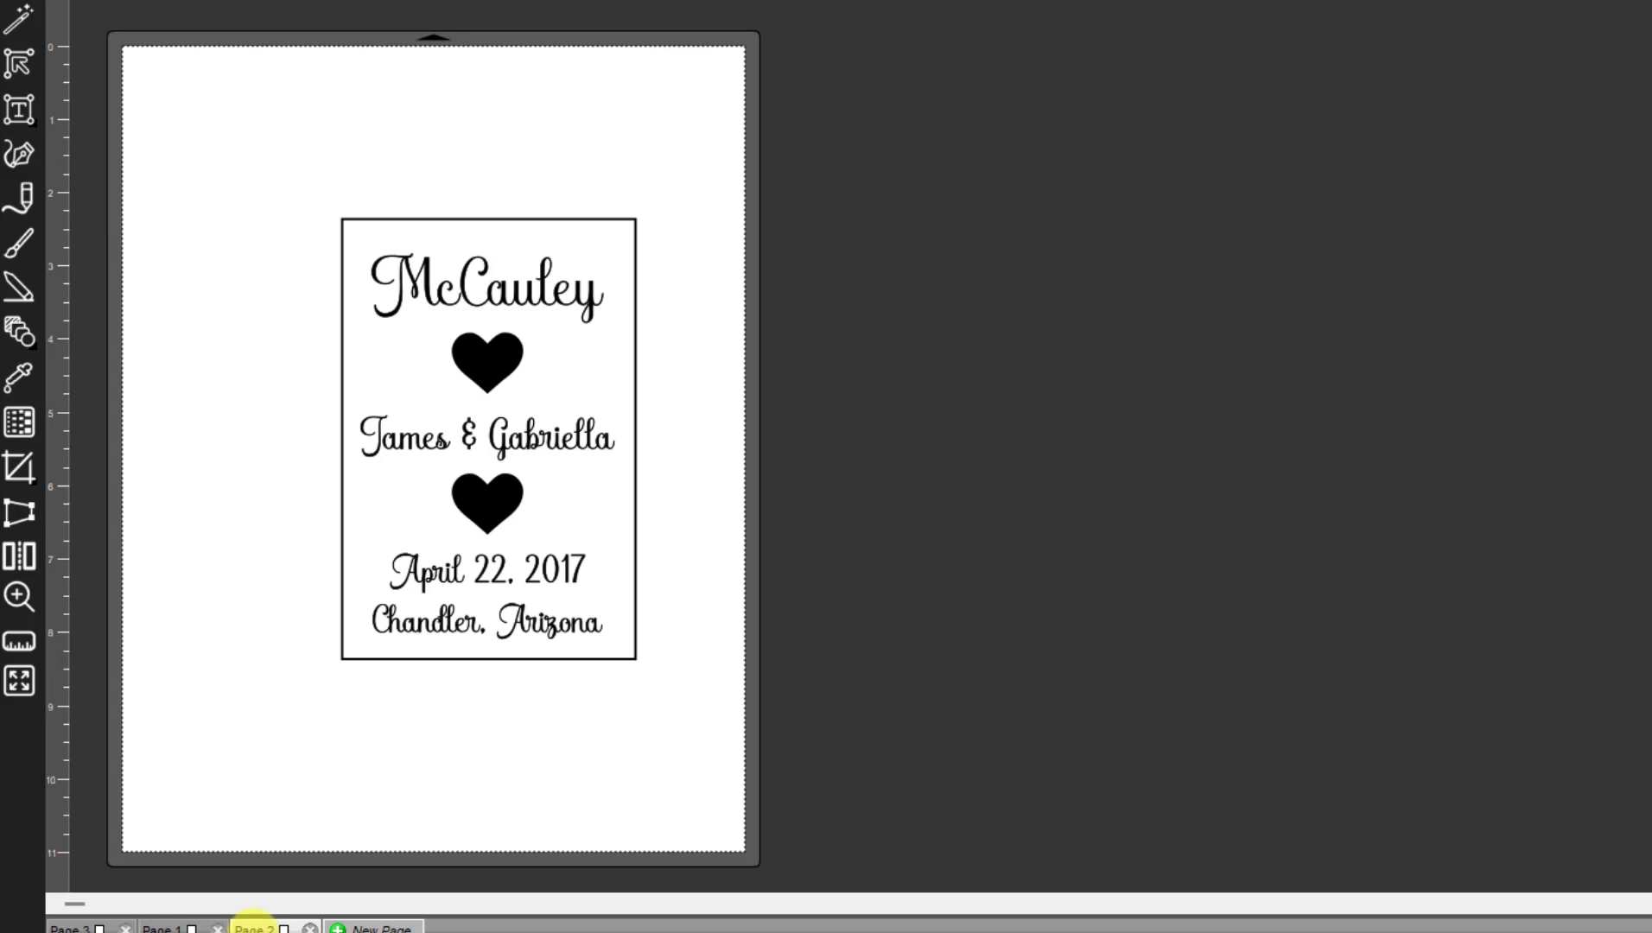
{"action": "left_click", "coordinate": [635, 304]}
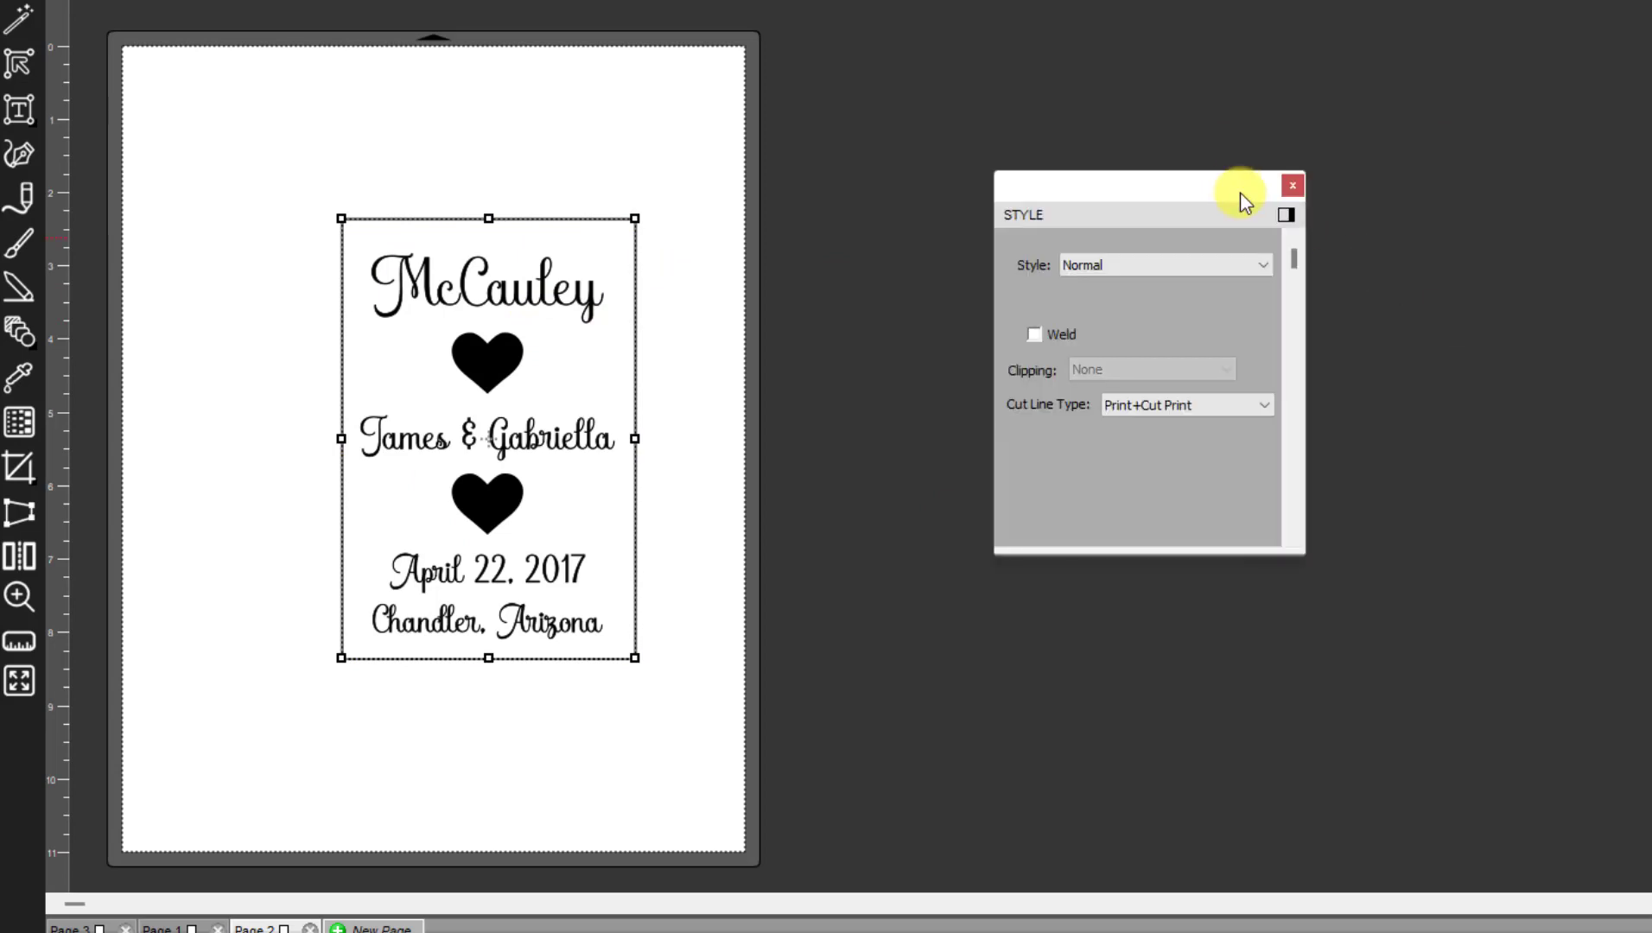
{"action": "left_click", "coordinate": [927, 170]}
{"action": "left_click_drag", "start_coordinate": [1164, 190], "coordinate": [954, 206]}
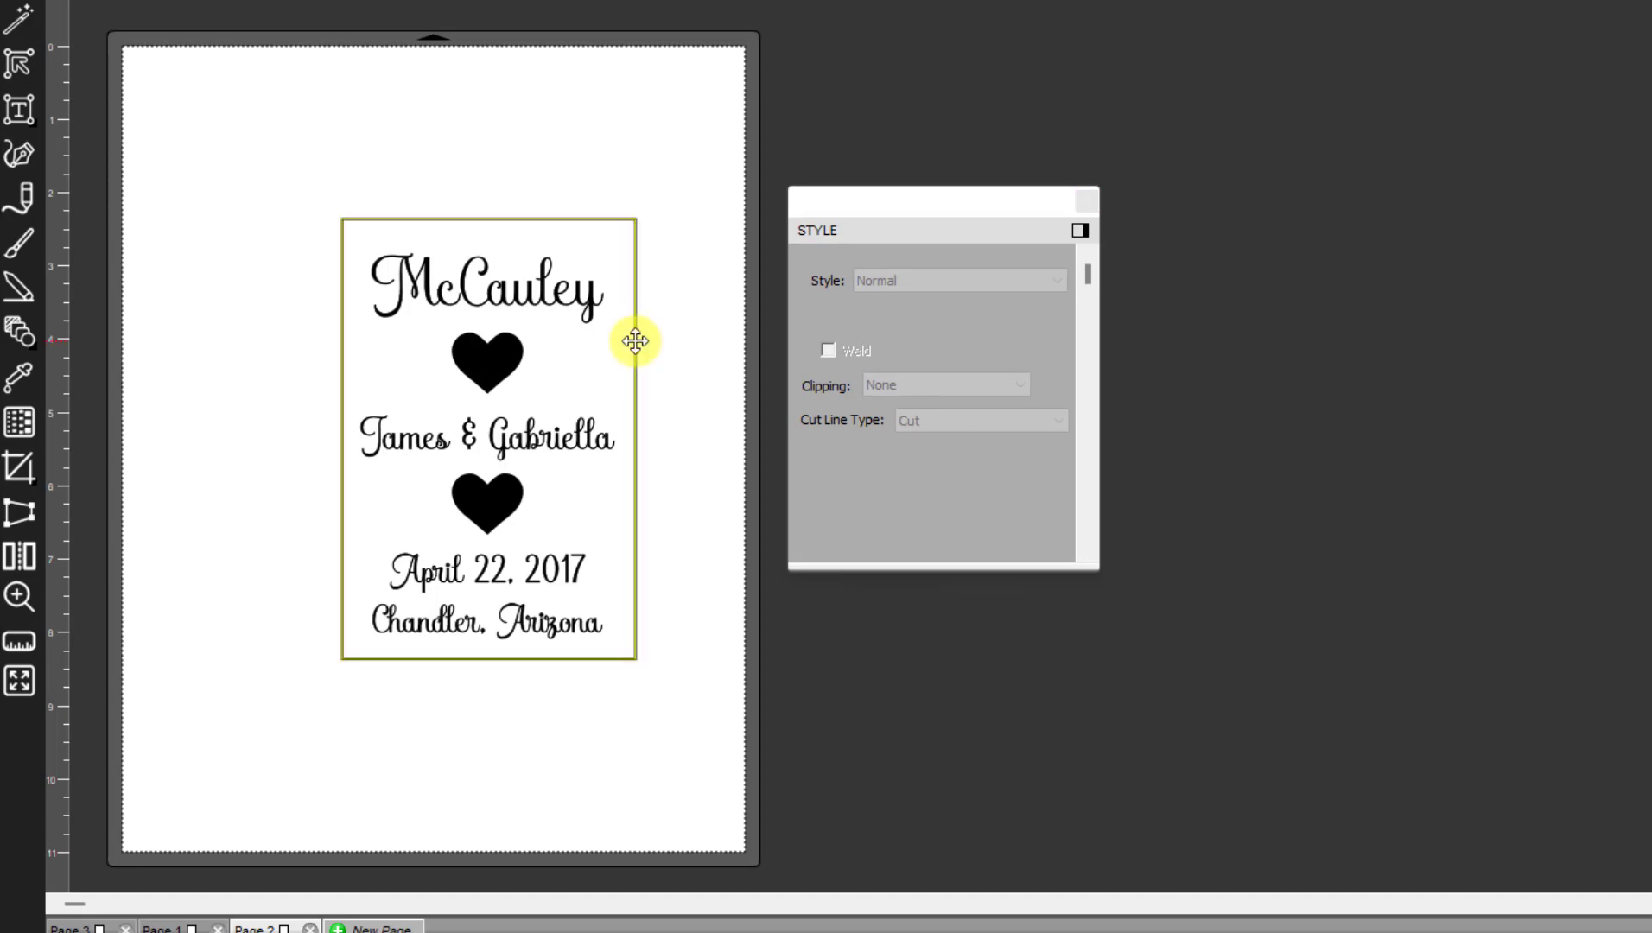
{"action": "left_click", "coordinate": [636, 341]}
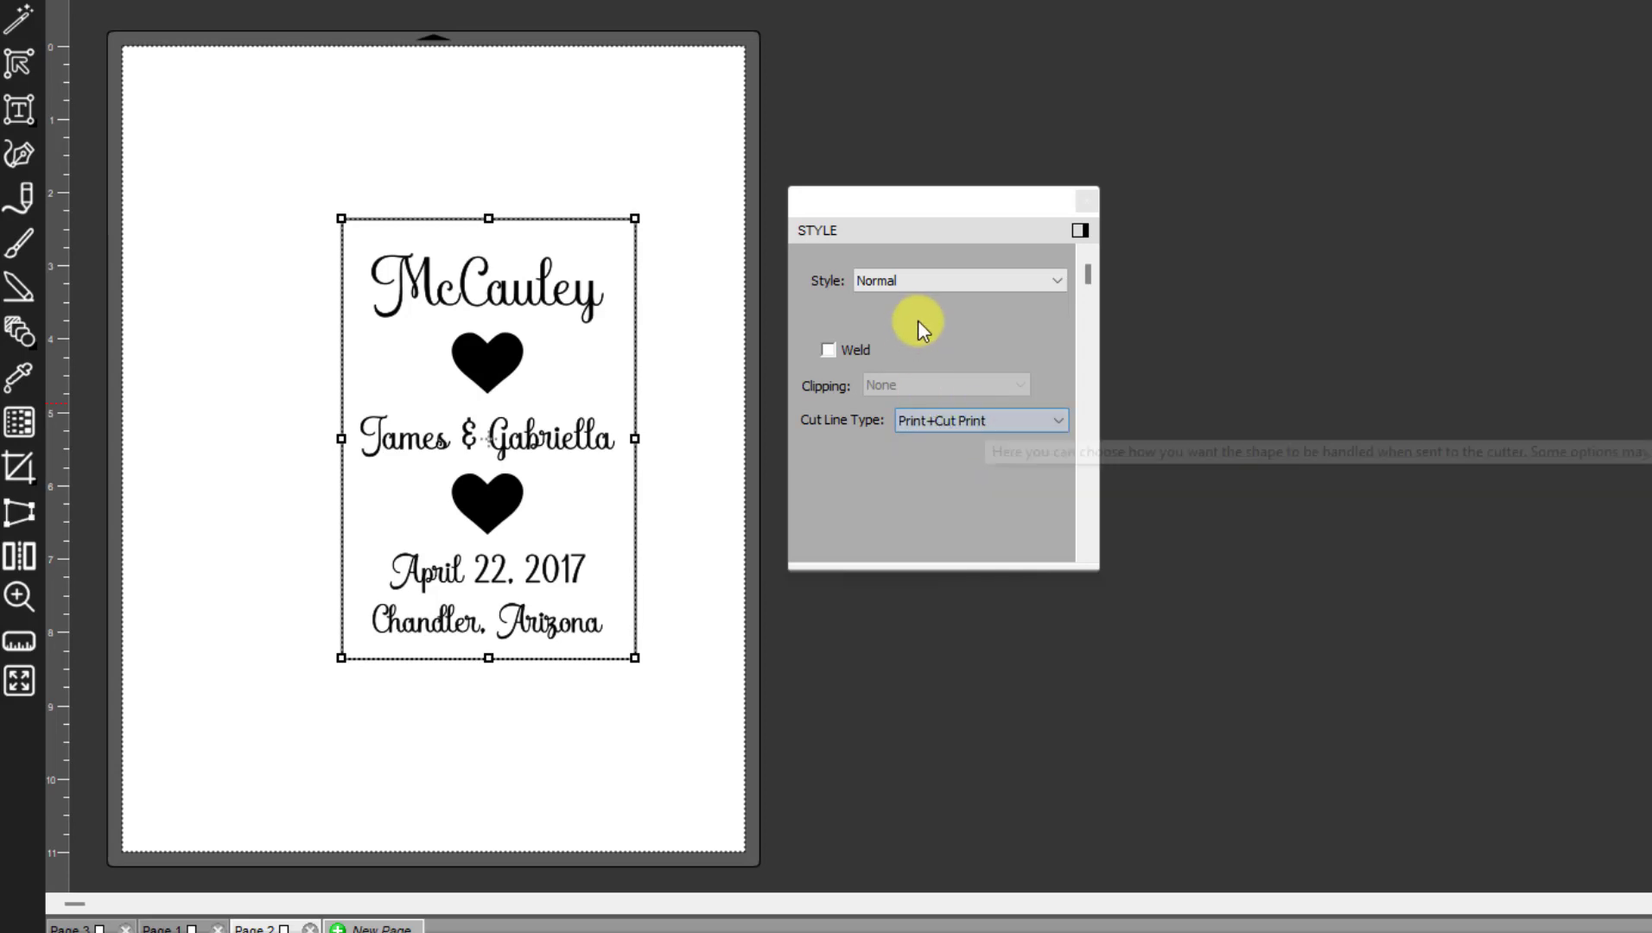
{"action": "left_click", "coordinate": [1082, 203]}
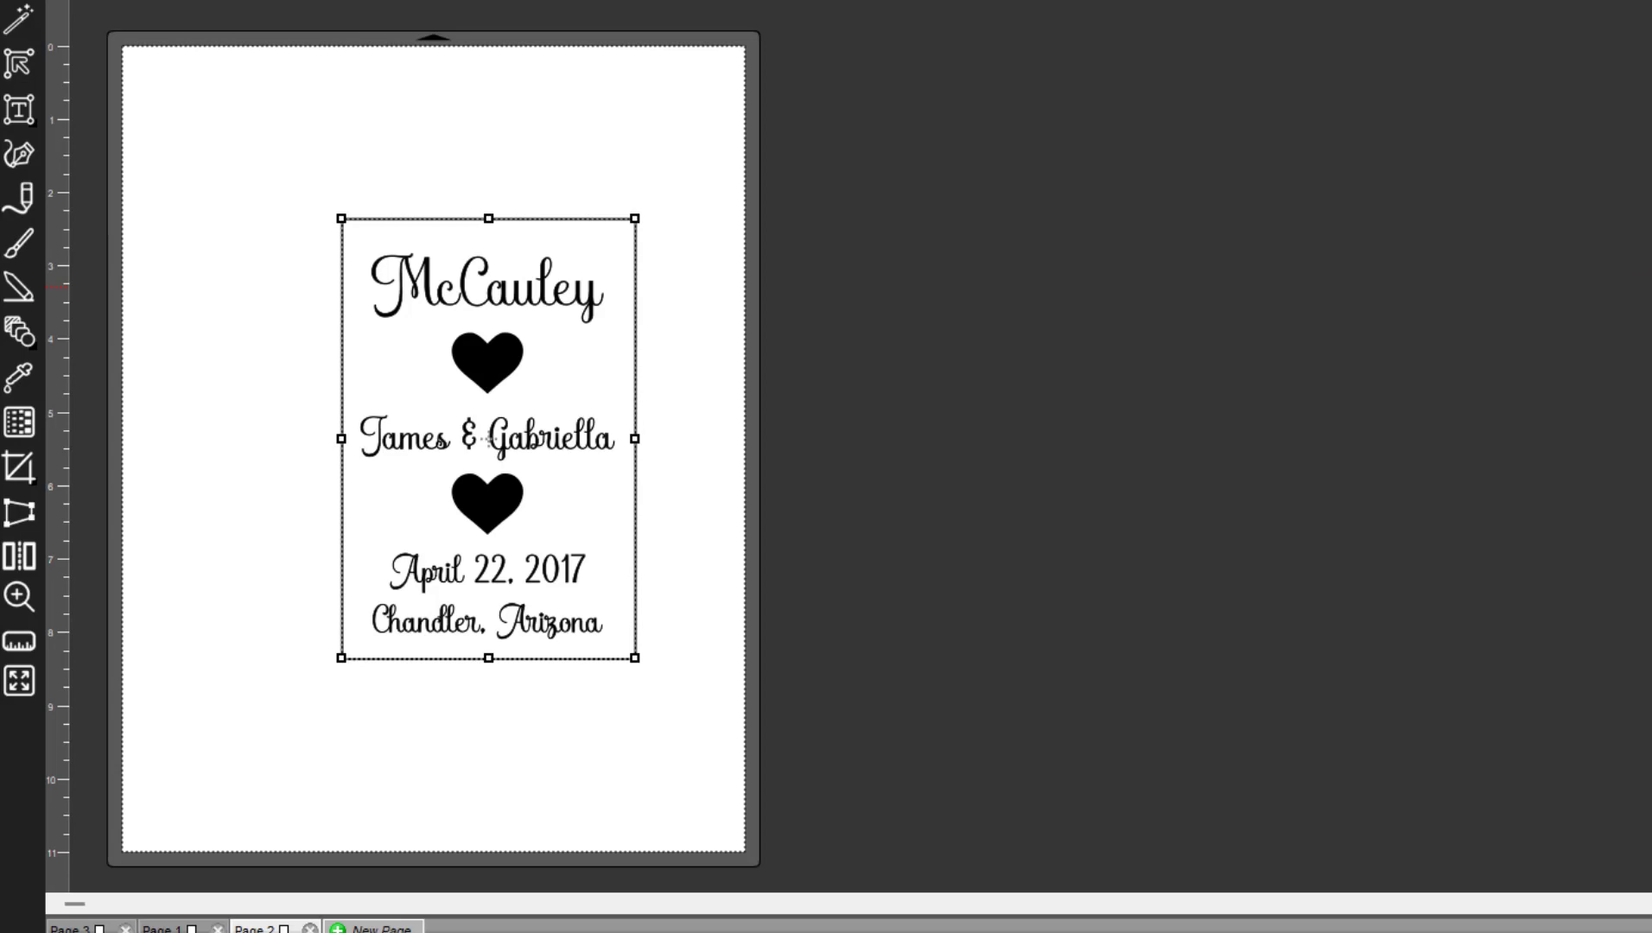